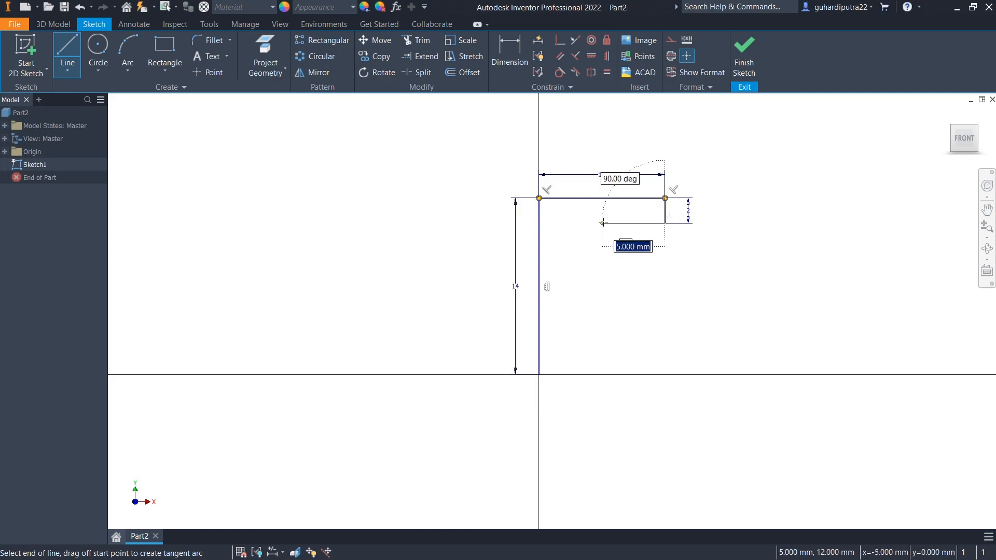
# Complete the closed C-shaped profile with a 7 mm upper inner edge, a vertical inner web line and a lower flange about 1.9 mm thick.
pyautogui.press('Return')
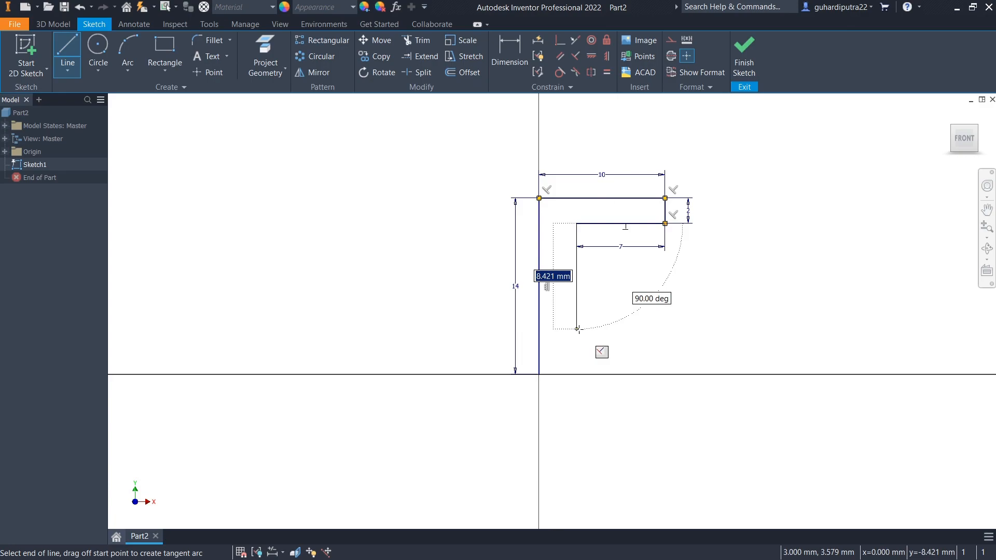
pyautogui.click(577, 351)
pyautogui.click(665, 352)
pyautogui.click(665, 374)
pyautogui.click(539, 375)
# Dimension the lower flange's thickness as 2 mm and finish the profile sketch.
pyautogui.press('d')
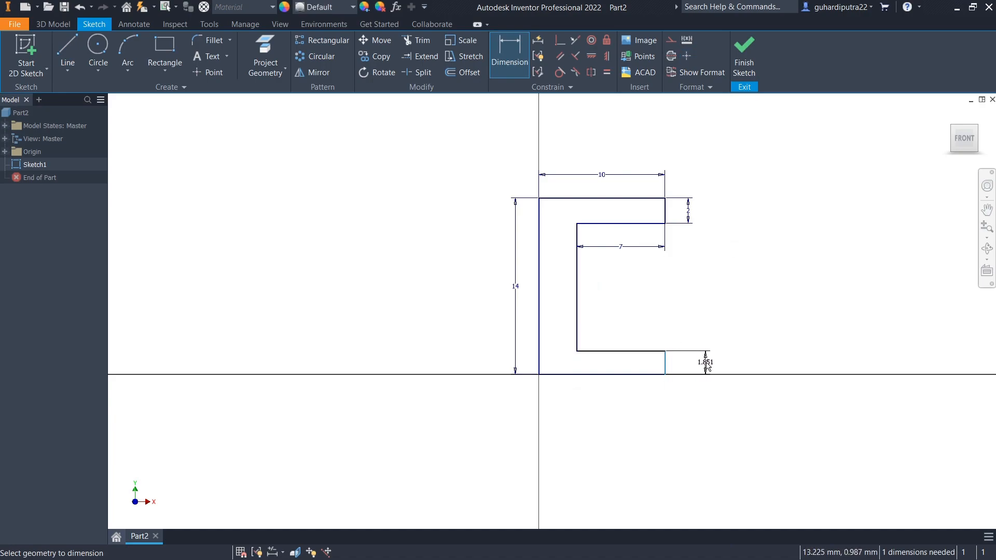
pyautogui.click(705, 367)
pyautogui.write('2')
pyautogui.press('Return')
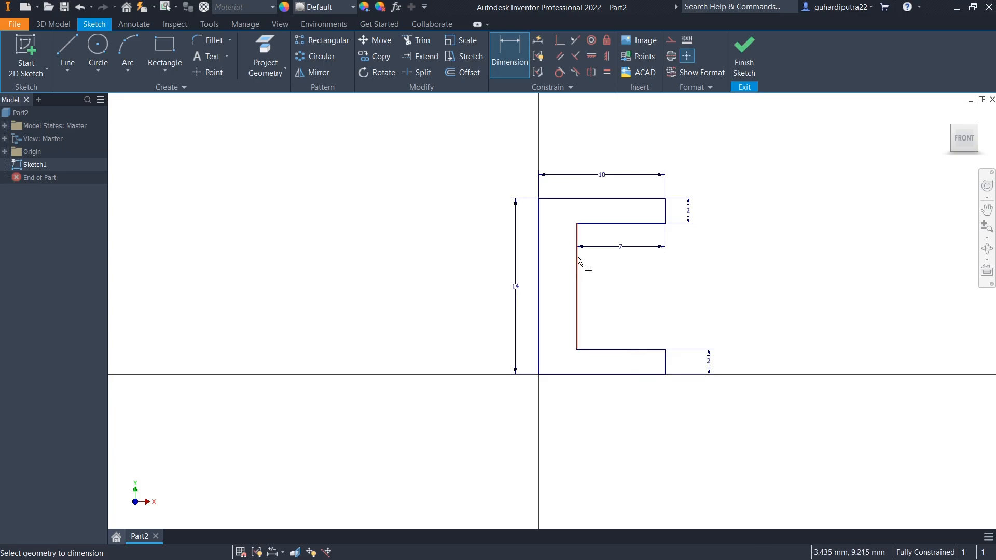
pyautogui.click(750, 72)
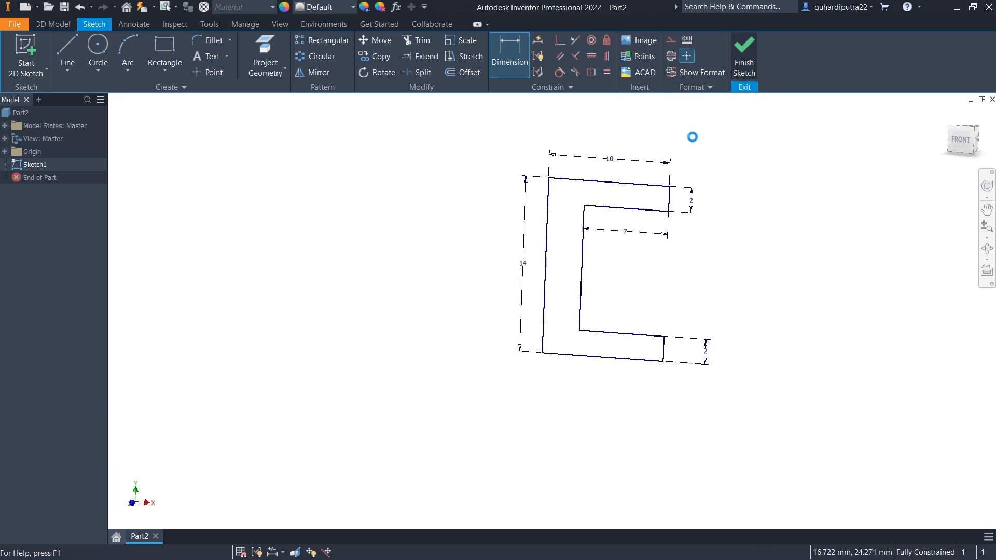
# Extrude the C-shaped profile 50 mm symmetrically about the sketch plane.
pyautogui.click(68, 55)
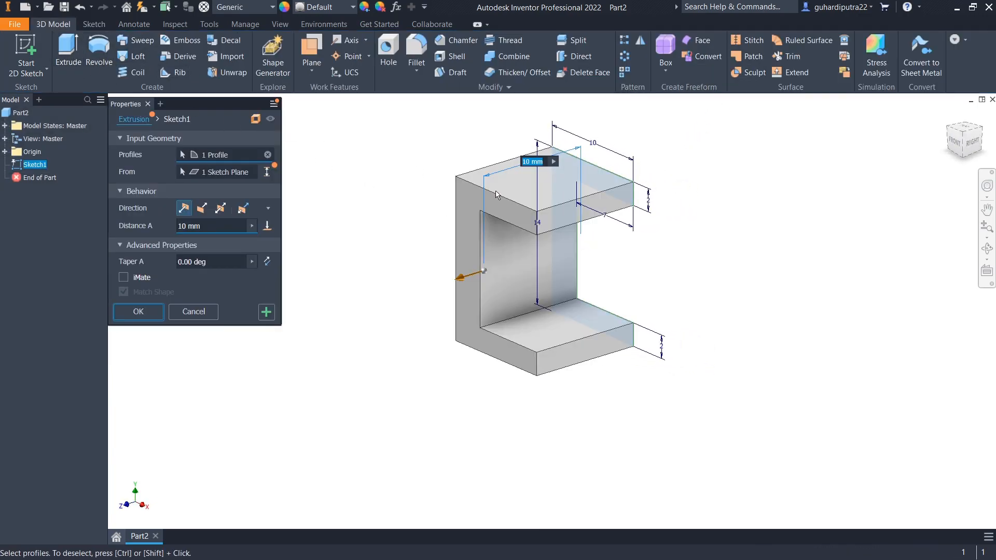
pyautogui.click(220, 229)
pyautogui.write('50')
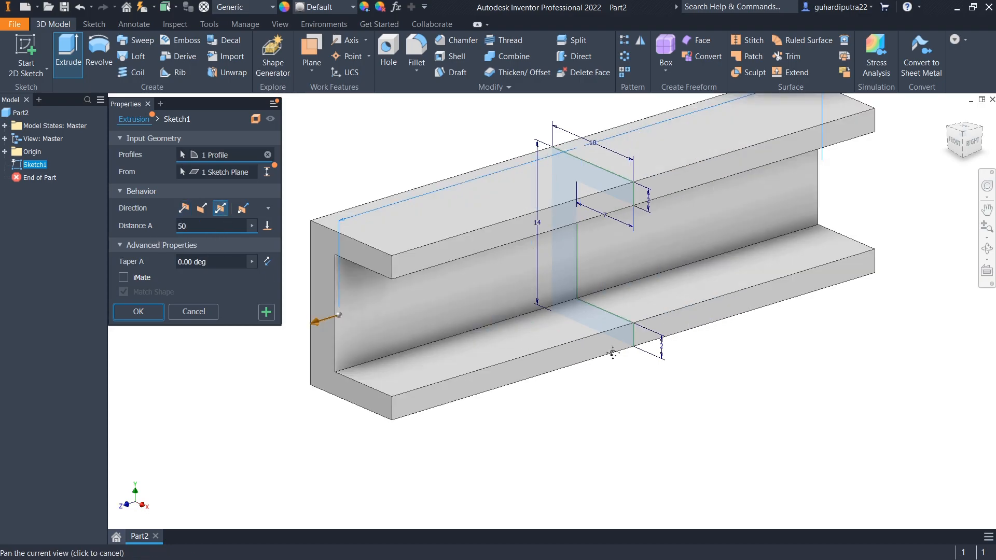
pyautogui.moveTo(611, 350); pyautogui.dragTo(651, 420, button='middle')
pyautogui.click(148, 316)
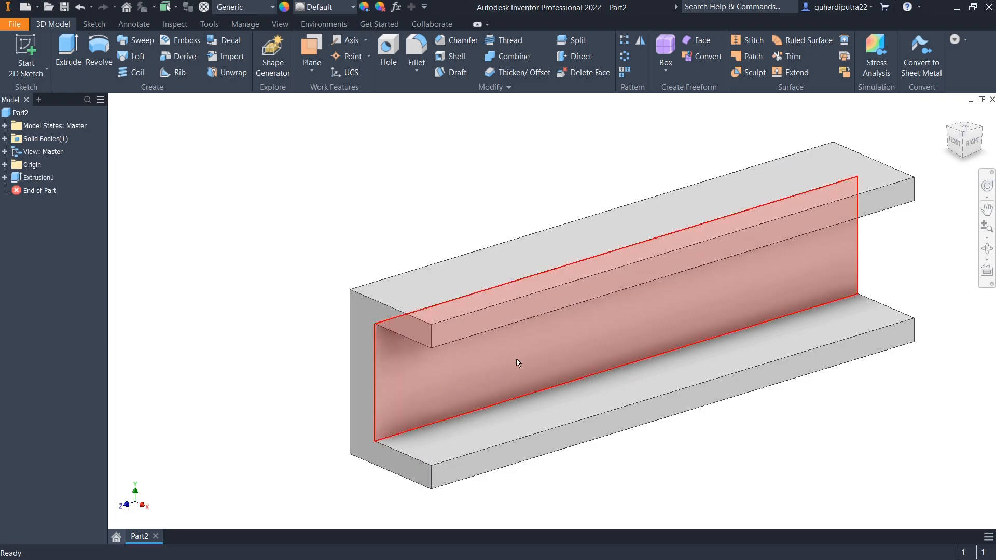
# Start a 2D sketch on the channel's inner web face.
pyautogui.click(601, 340)
pyautogui.click(678, 335)
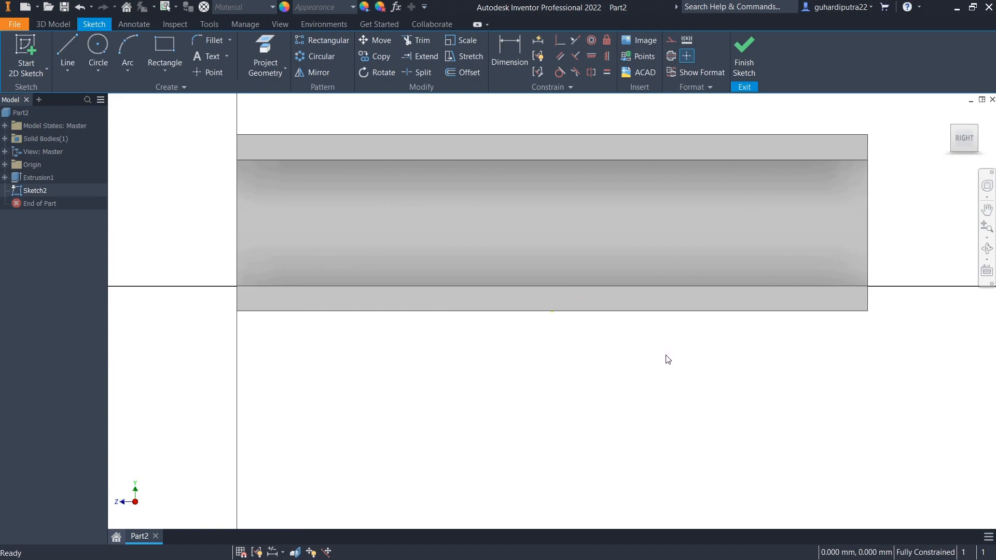
pyautogui.click(175, 74)
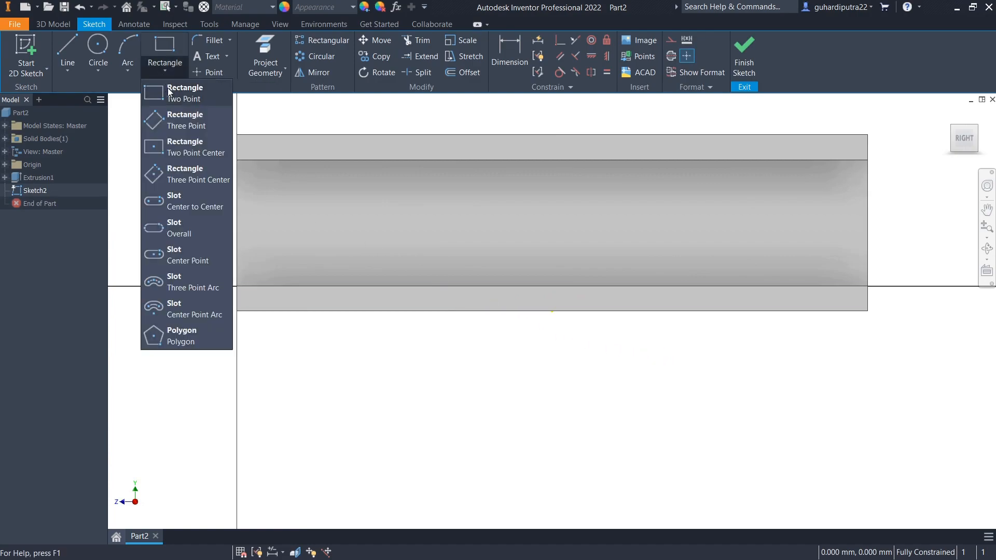
pyautogui.click(174, 208)
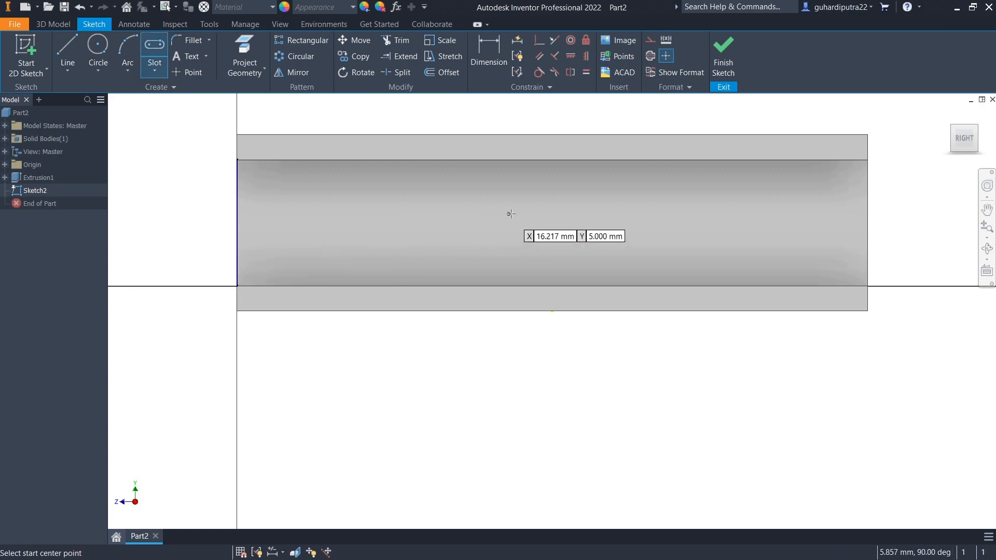
pyautogui.press('l')
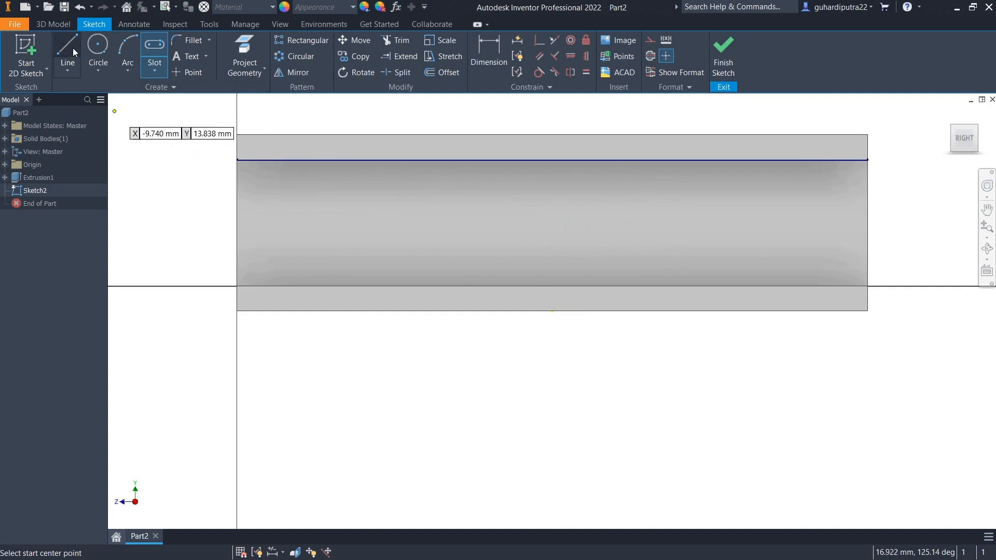
pyautogui.click(188, 72)
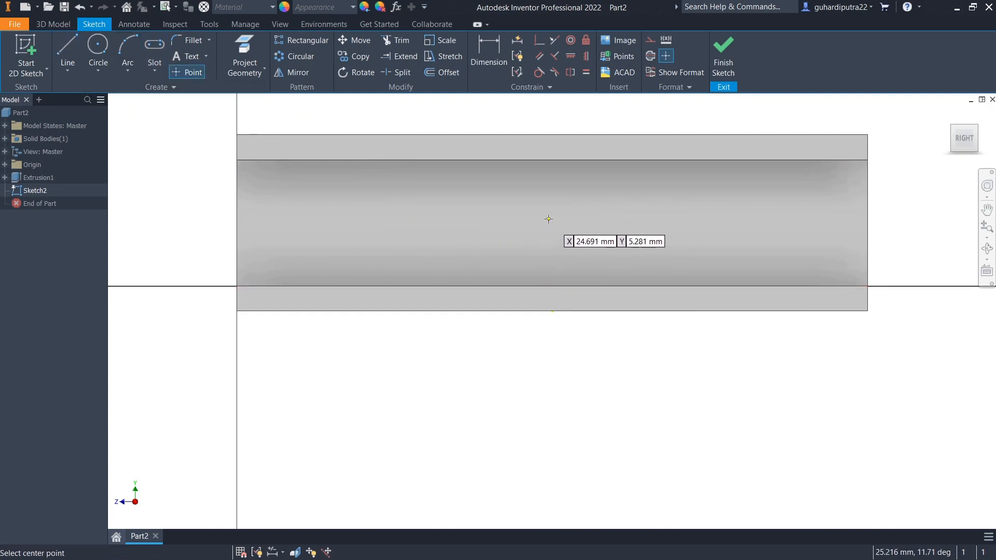
# Project the inner web face's edges and draw a horizontal line between the midpoints of its two end edges.
pyautogui.click(247, 46)
pyautogui.click(451, 223)
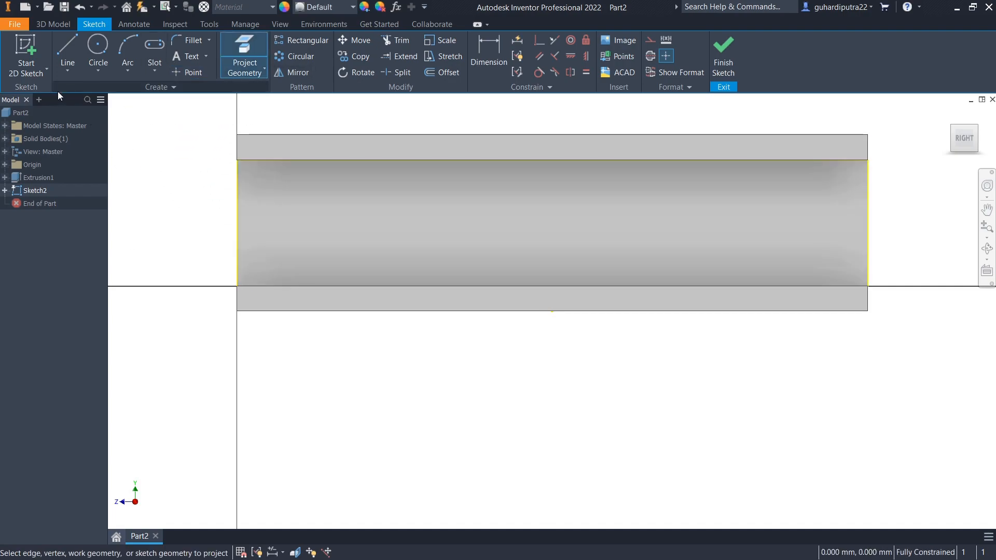
pyautogui.click(58, 48)
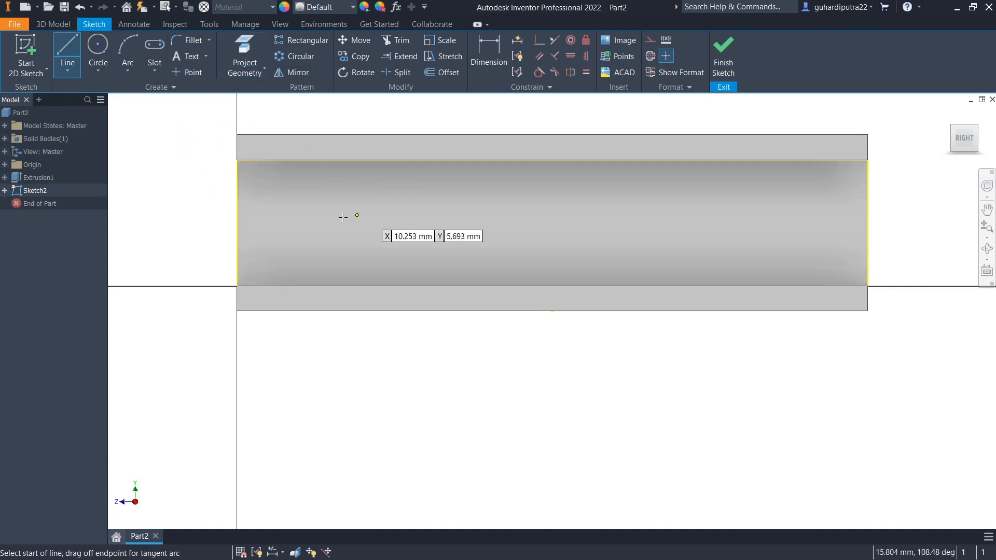
pyautogui.click(238, 223)
pyautogui.click(868, 222)
pyautogui.rightClick(612, 185)
pyautogui.click(647, 187)
pyautogui.click(154, 52)
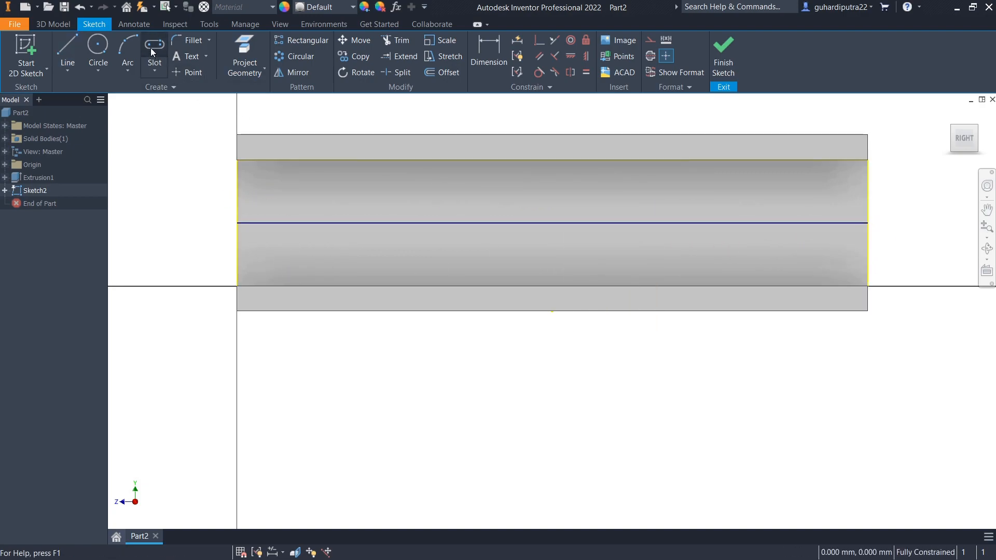
pyautogui.click(552, 223)
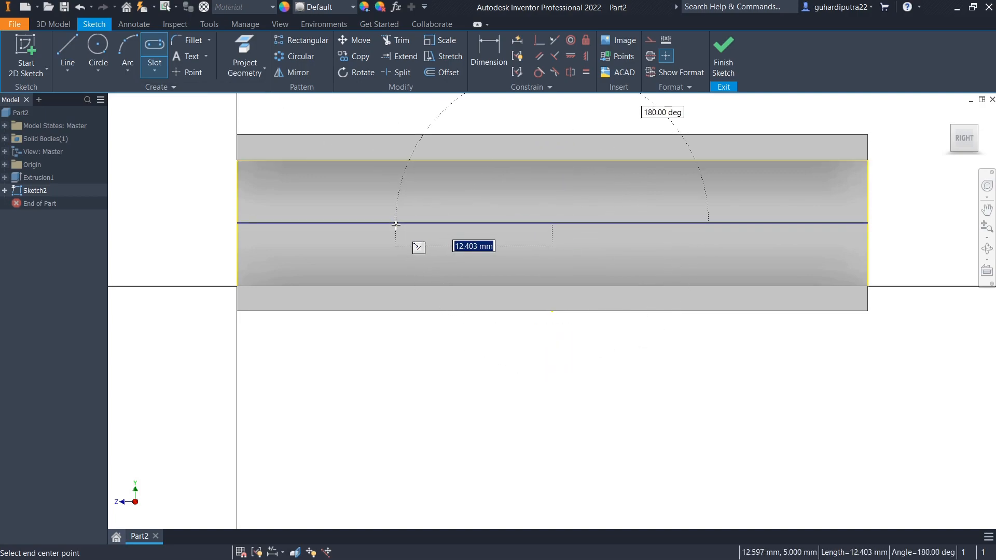
pyautogui.write('1')
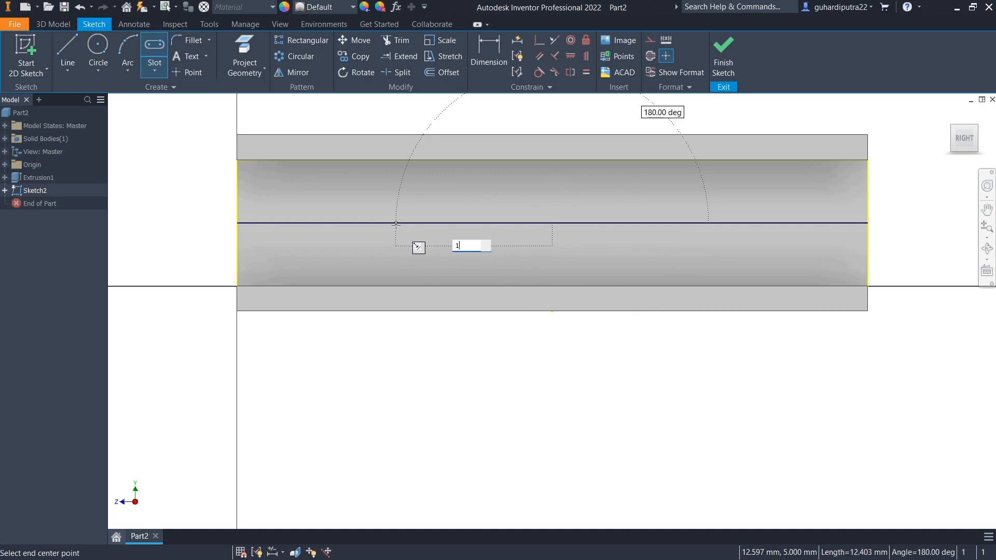
pyautogui.write('6')
pyautogui.press('Return')
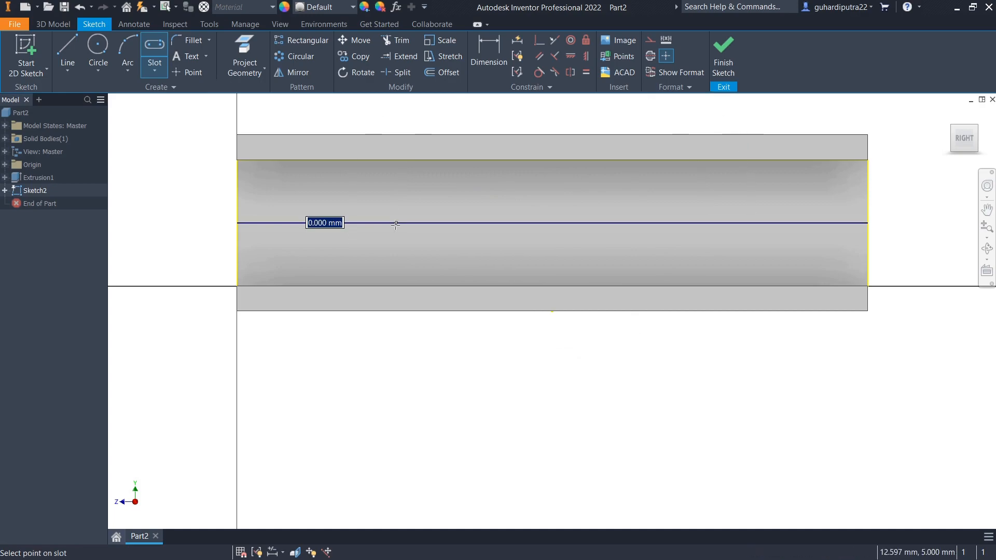
pyautogui.rightClick(377, 198)
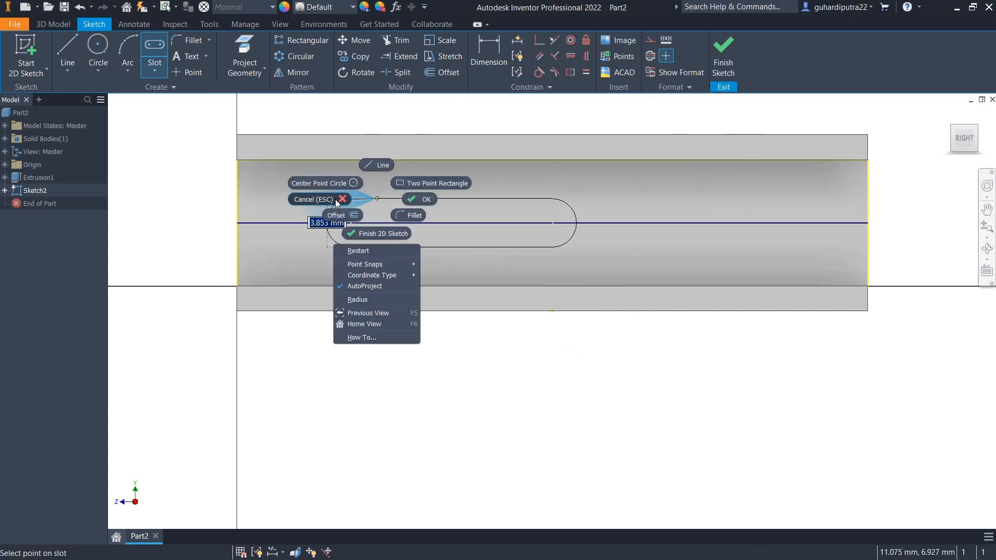
pyautogui.click(336, 200)
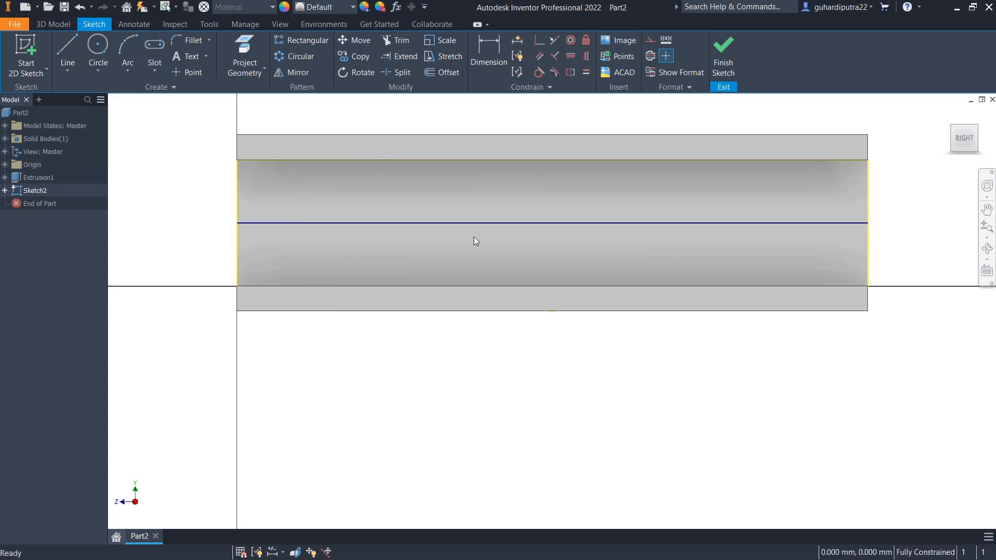
pyautogui.click(155, 71)
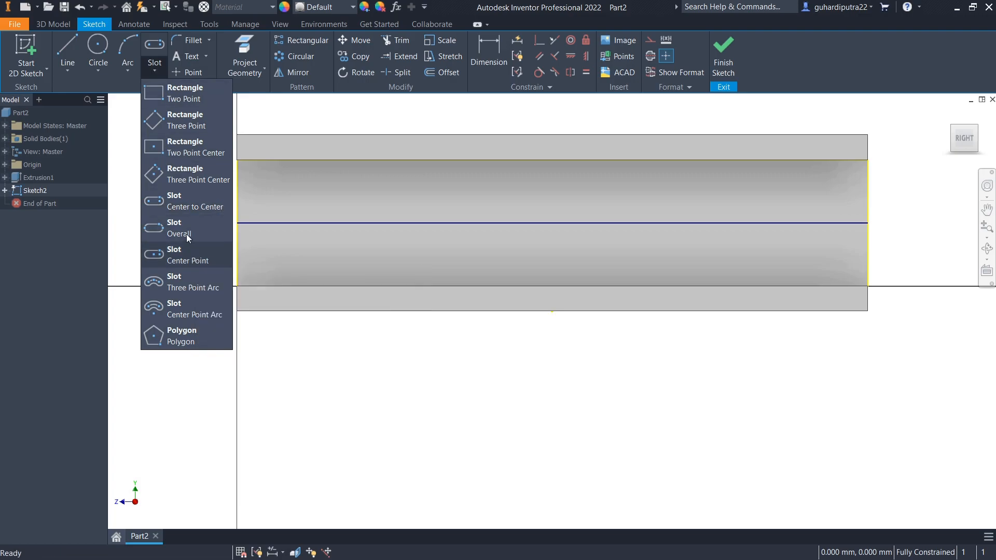
pyautogui.click(179, 207)
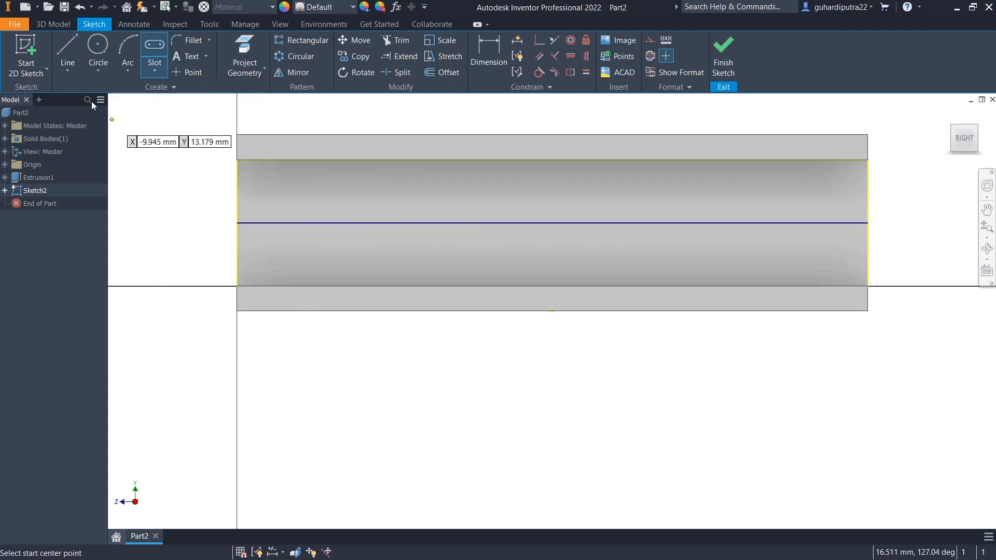
# Place two sketch points on the horizontal line, one on each side of its midpoint, the first about 12 mm from it.
pyautogui.click(188, 73)
pyautogui.click(398, 223)
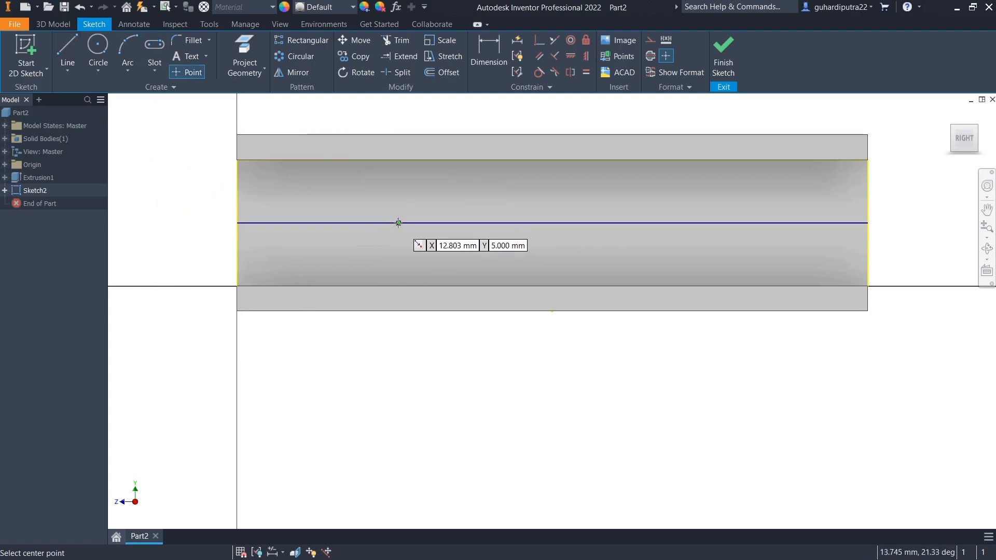
pyautogui.click(721, 223)
pyautogui.rightClick(693, 185)
pyautogui.click(738, 185)
# Draw a vertical line from the horizontal line's midpoint down to the lower edge of the inner web face.
pyautogui.click(500, 60)
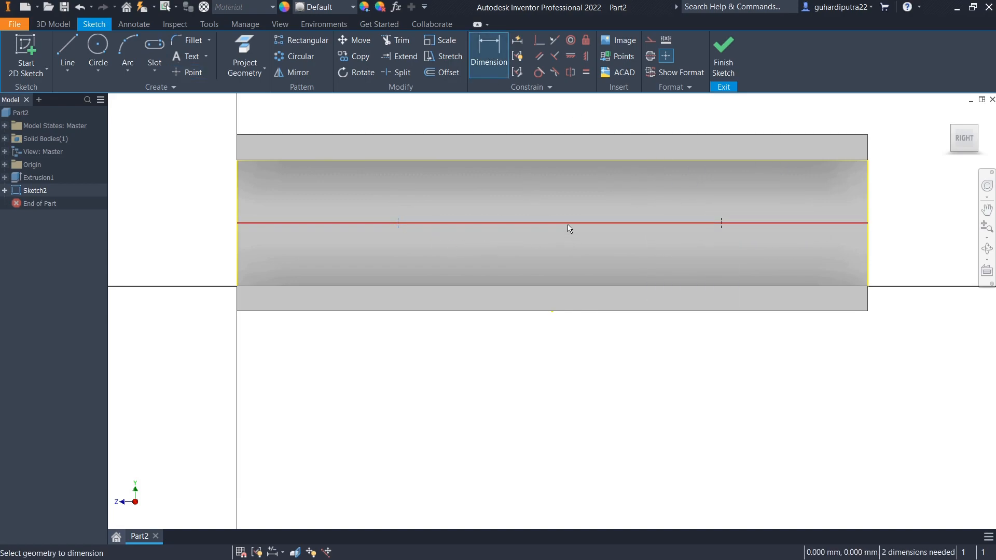
pyautogui.click(66, 52)
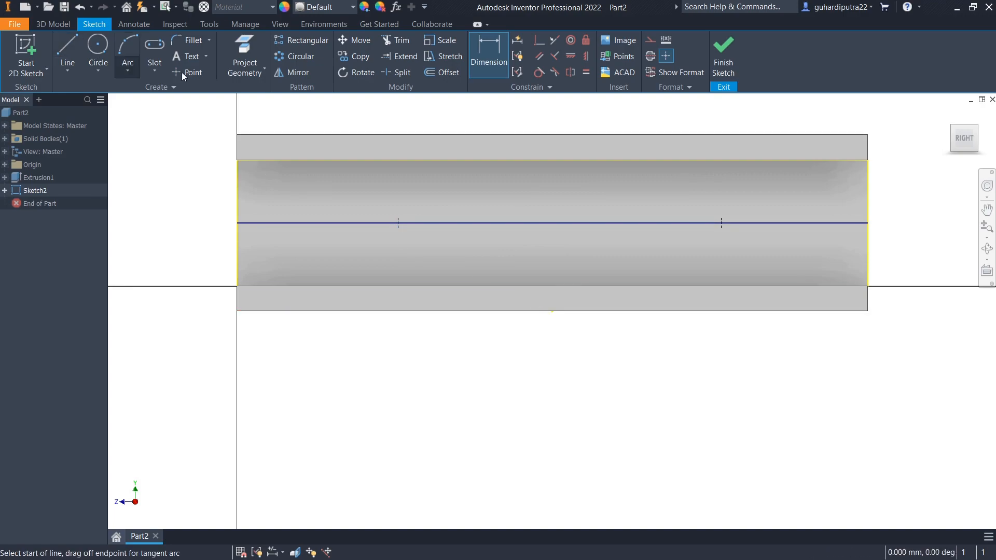
pyautogui.click(552, 223)
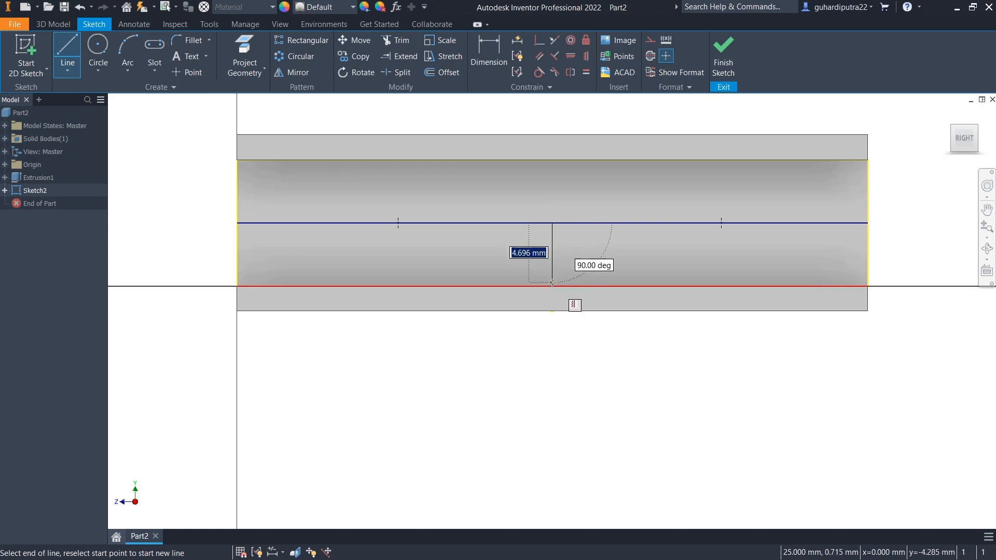
pyautogui.click(553, 285)
pyautogui.rightClick(552, 283)
pyautogui.click(555, 213)
# Dimension the left sketch point 16 mm from the vertical line.
pyautogui.click(485, 52)
pyautogui.click(552, 258)
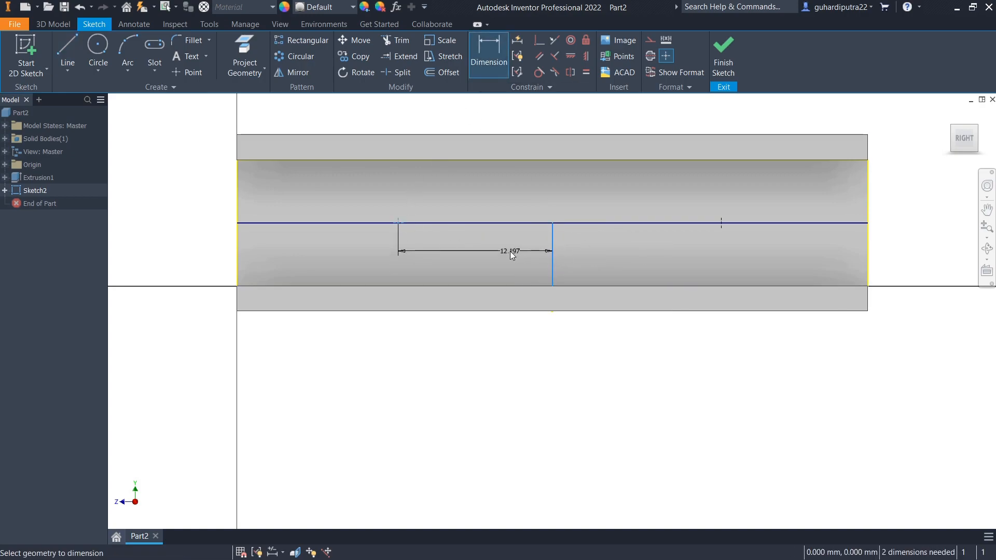
pyautogui.click(512, 254)
pyautogui.write('16')
pyautogui.press('Return')
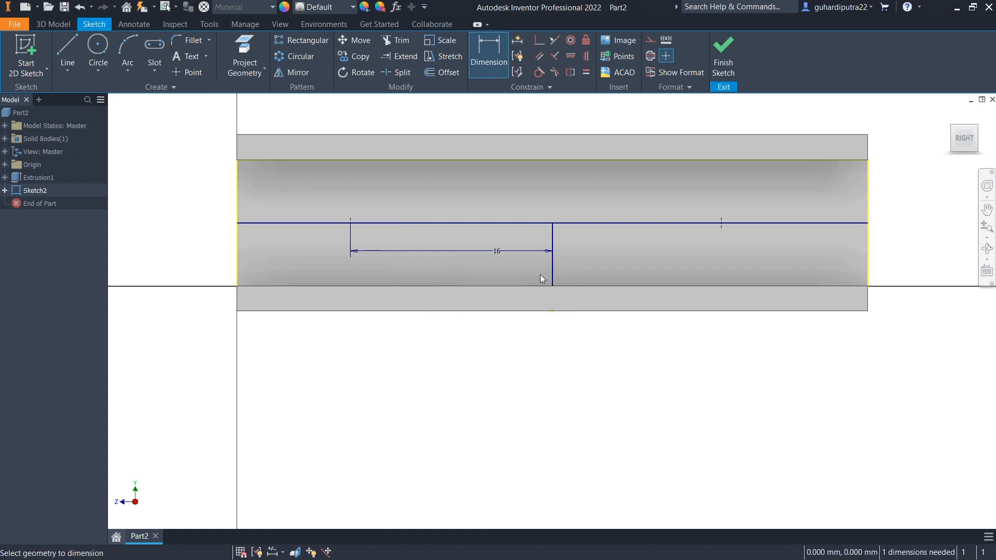
# Dimension the right sketch point 16 mm from the vertical line.
pyautogui.click(552, 270)
pyautogui.click(721, 223)
pyautogui.click(605, 258)
pyautogui.write('16')
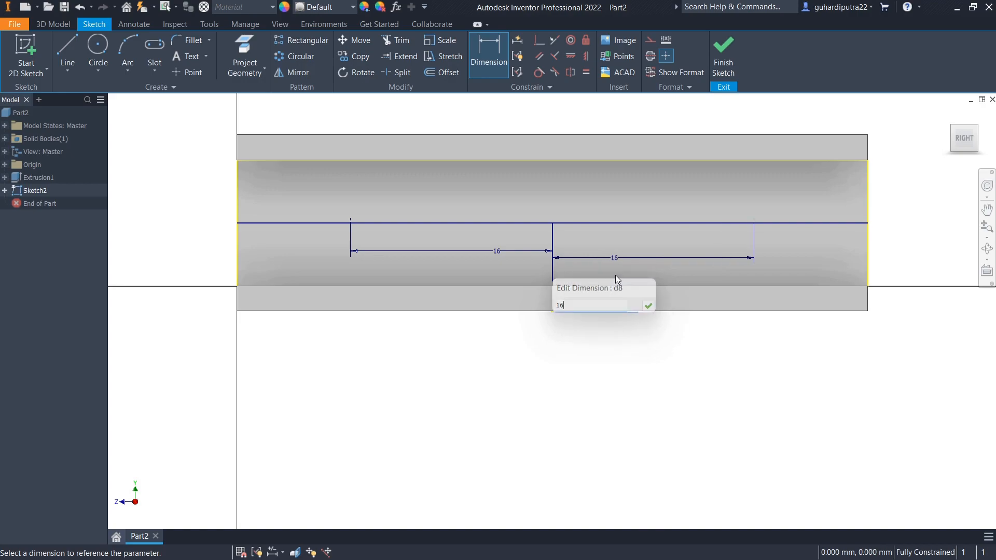
pyautogui.press('Return')
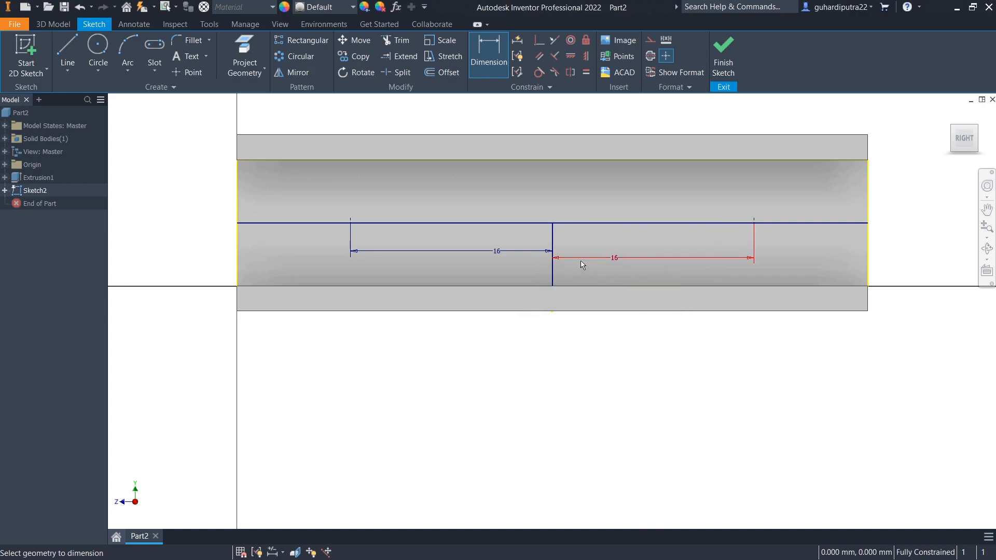
# Draw a center-to-center slot between the two sketch points with a width of 6 mm.
pyautogui.click(155, 50)
pyautogui.click(351, 223)
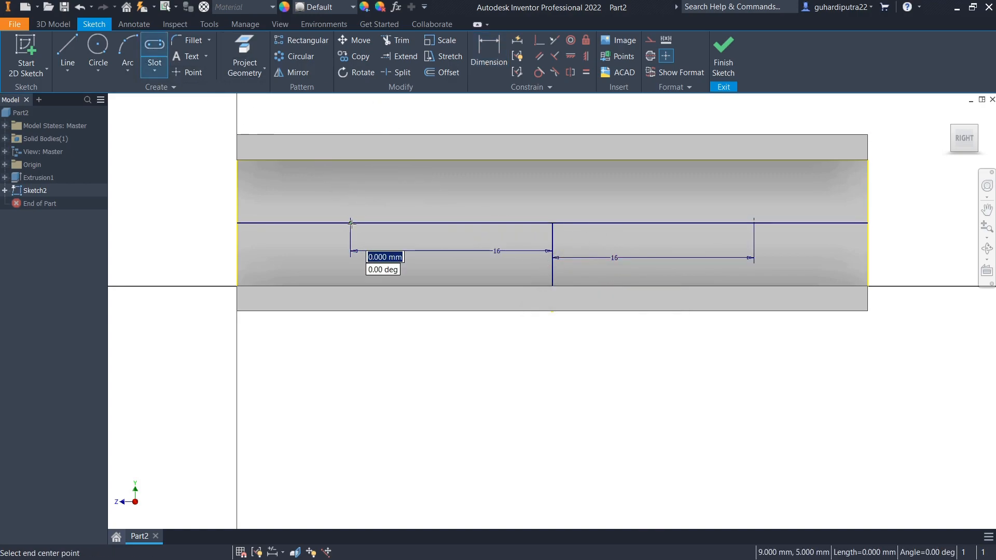
pyautogui.click(754, 223)
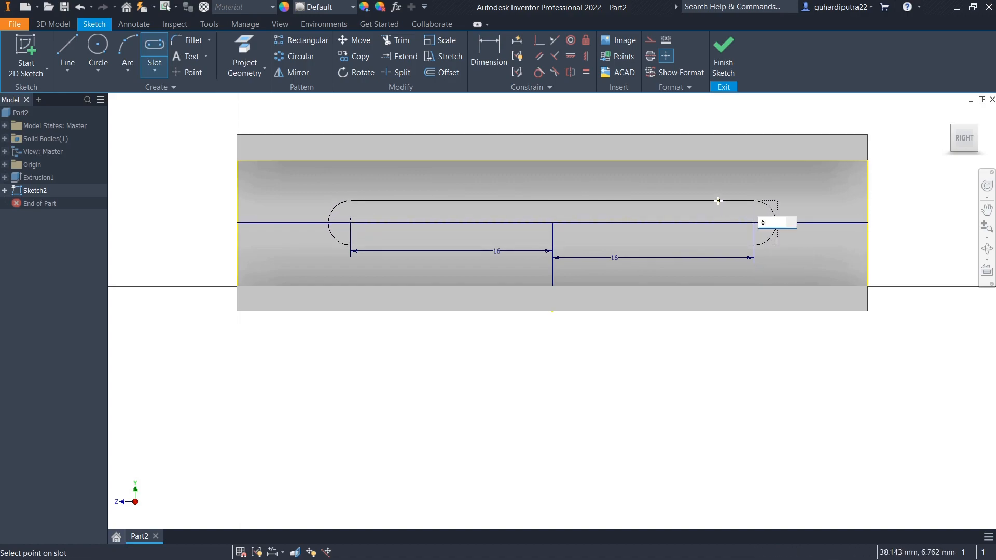
pyautogui.press('Return')
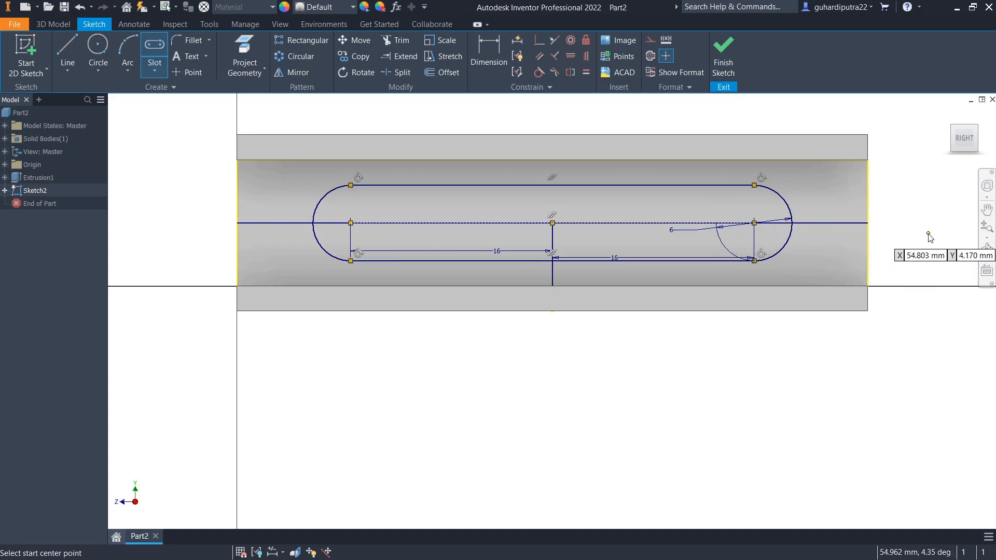
pyautogui.press('Escape')
# Delete the vertical reference line at the slot's middle and finish the sketch.
pyautogui.rightClick(554, 238)
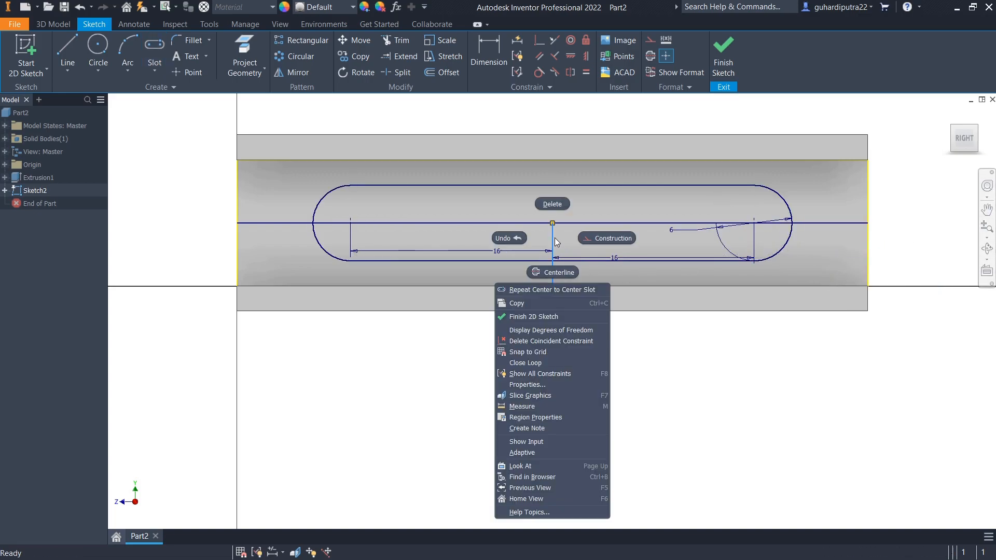
pyautogui.click(553, 204)
pyautogui.click(723, 57)
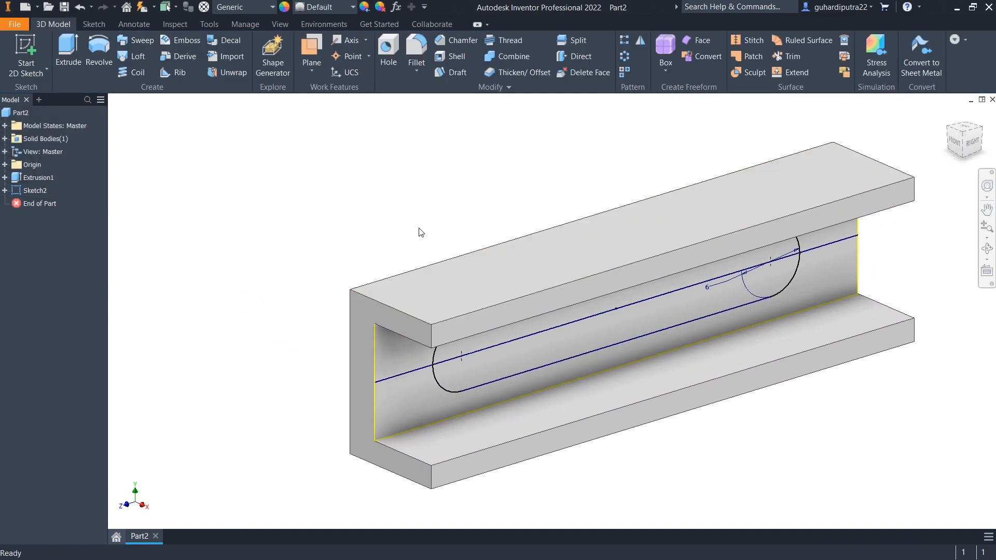
# Extrude both halves of the slot profile as a cut through all of the channel's web.
pyautogui.click(77, 47)
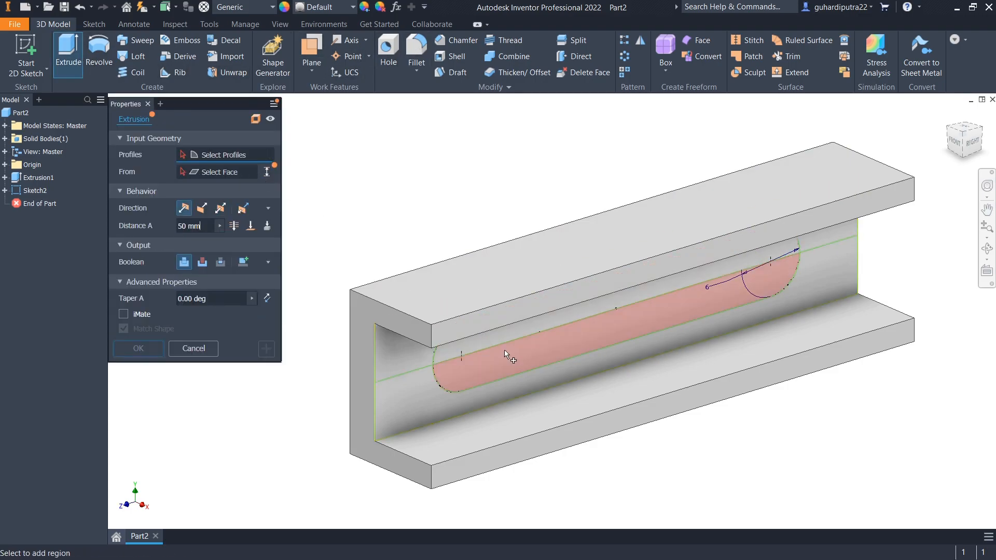
pyautogui.click(504, 352)
pyautogui.click(491, 332)
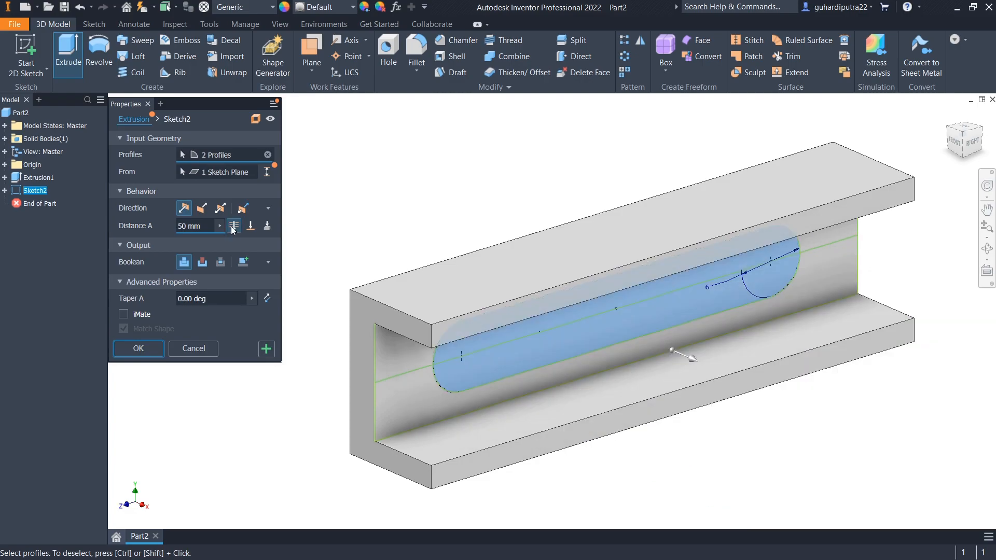
pyautogui.click(201, 263)
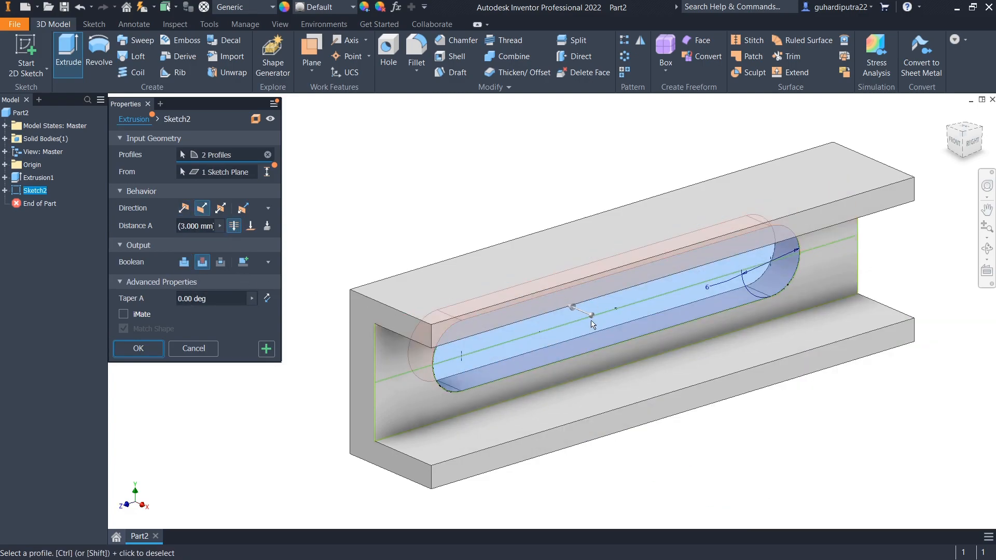
pyautogui.keyDown('shift'); pyautogui.moveTo(591, 324); pyautogui.dragTo(560, 319, button='middle'); pyautogui.keyUp('shift')
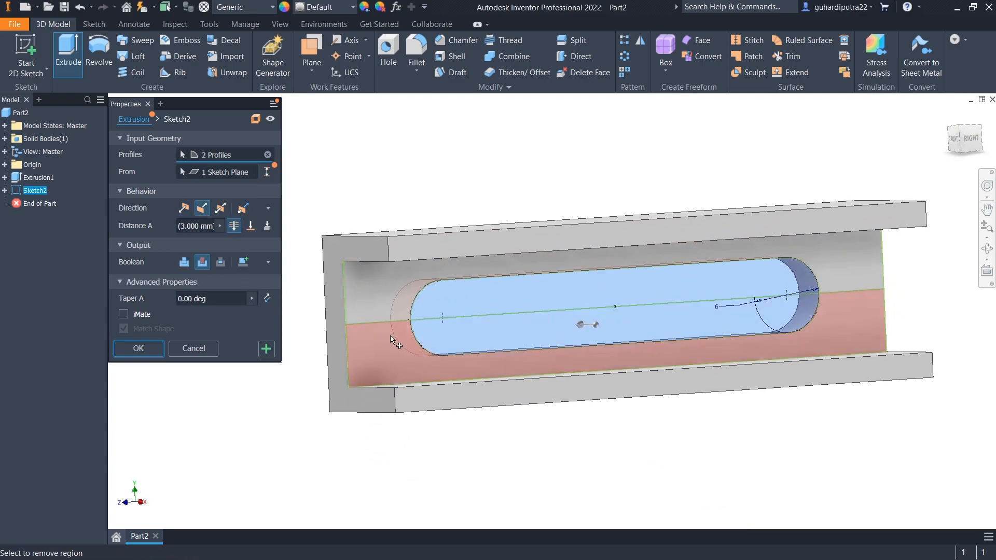
pyautogui.click(139, 348)
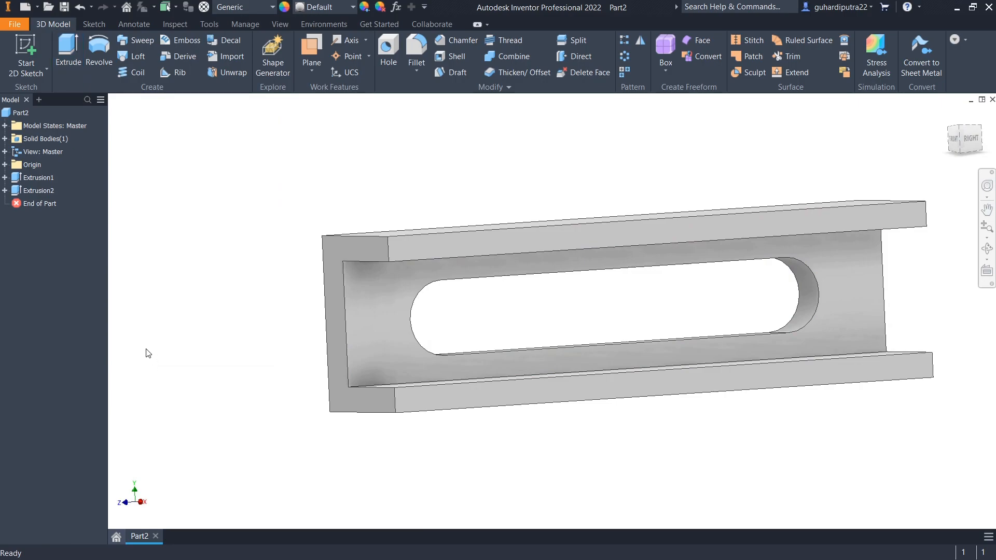
# Chamfer the slot's edges on both the inner and outer faces of the web with a distance of 0.4 mm.
pyautogui.click(458, 45)
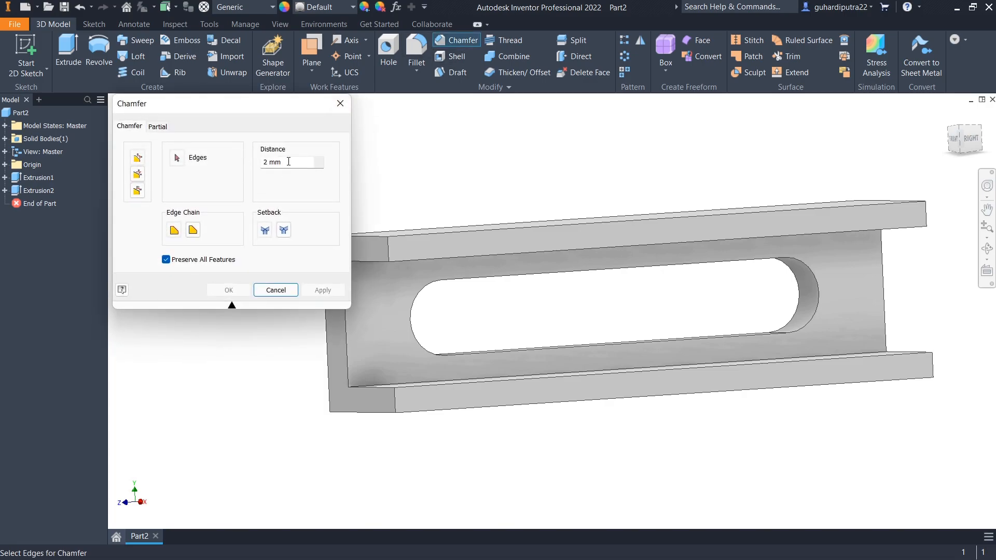
pyautogui.click(264, 164)
pyautogui.click(441, 356)
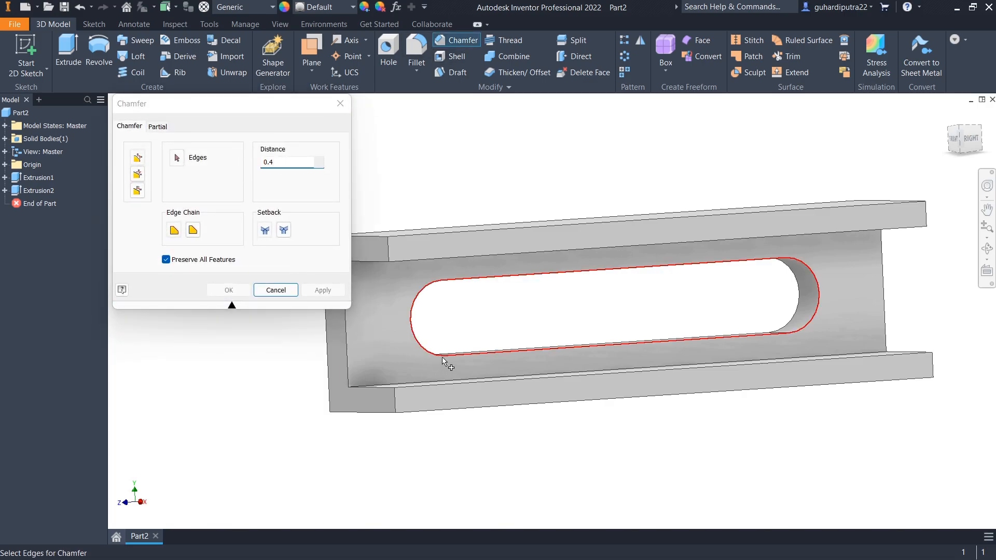
pyautogui.scroll(-3, 500, 393)
pyautogui.keyDown('shift'); pyautogui.moveTo(505, 398); pyautogui.dragTo(640, 413, button='middle'); pyautogui.keyUp('shift')
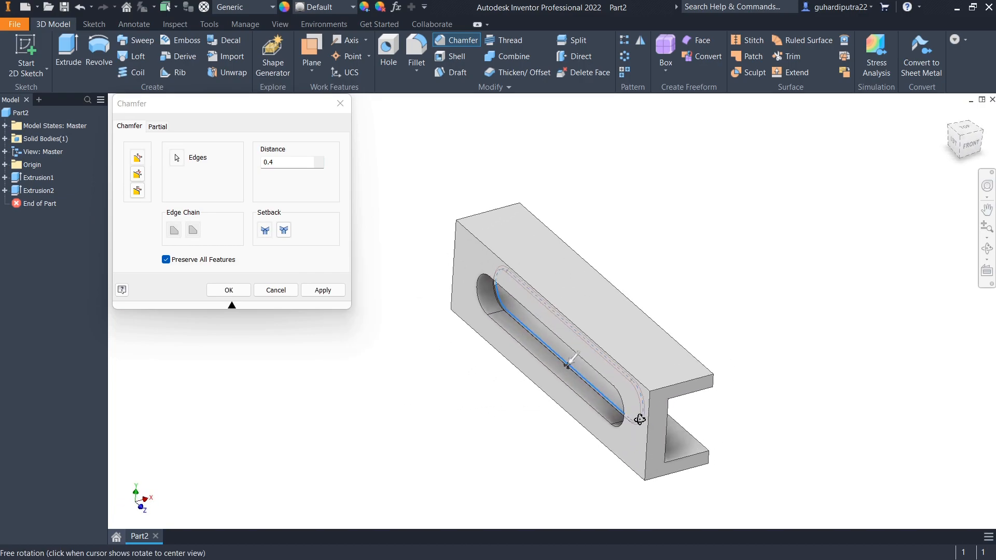
pyautogui.scroll(5, 602, 415)
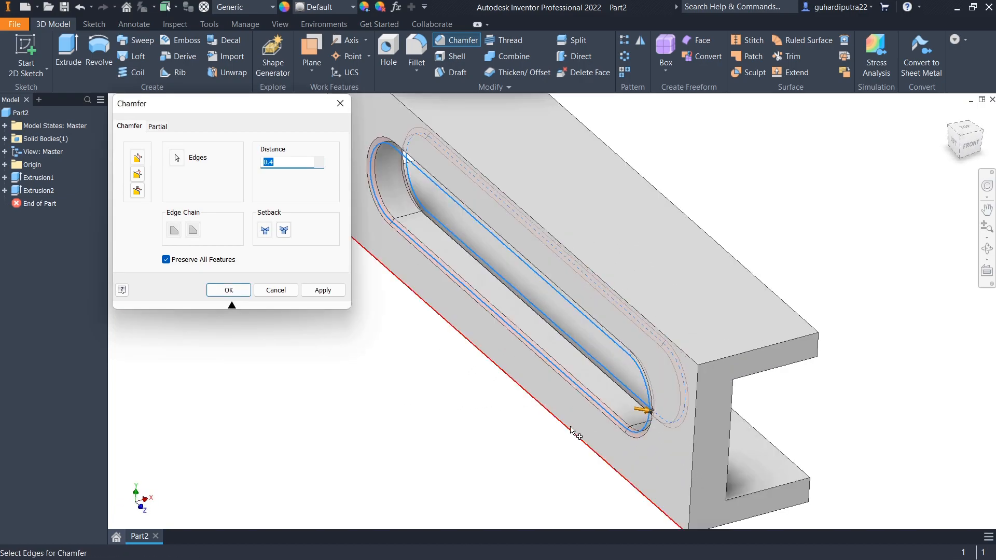
pyautogui.click(229, 290)
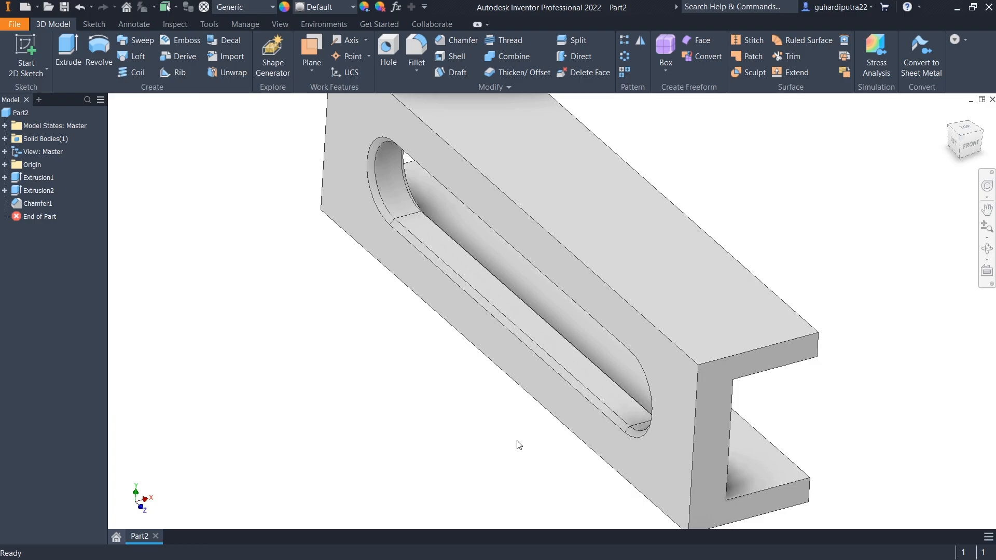
# Start a new sketch on the outer face of the channel's upper flange.
pyautogui.scroll(3, 517, 442)
pyautogui.scroll(2, 555, 428)
pyautogui.keyDown('shift'); pyautogui.moveTo(591, 423); pyautogui.dragTo(475, 409, button='middle'); pyautogui.keyUp('shift')
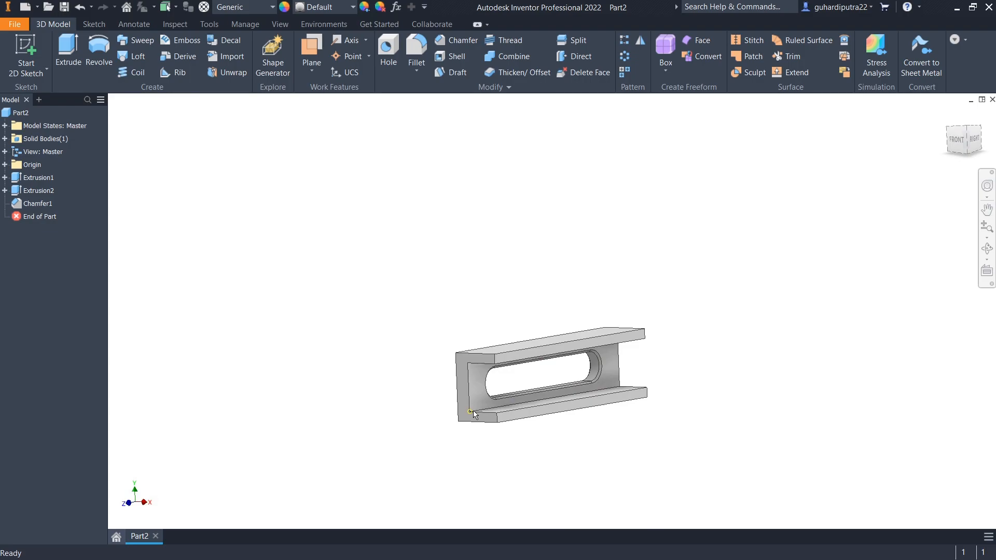
pyautogui.moveTo(473, 414)
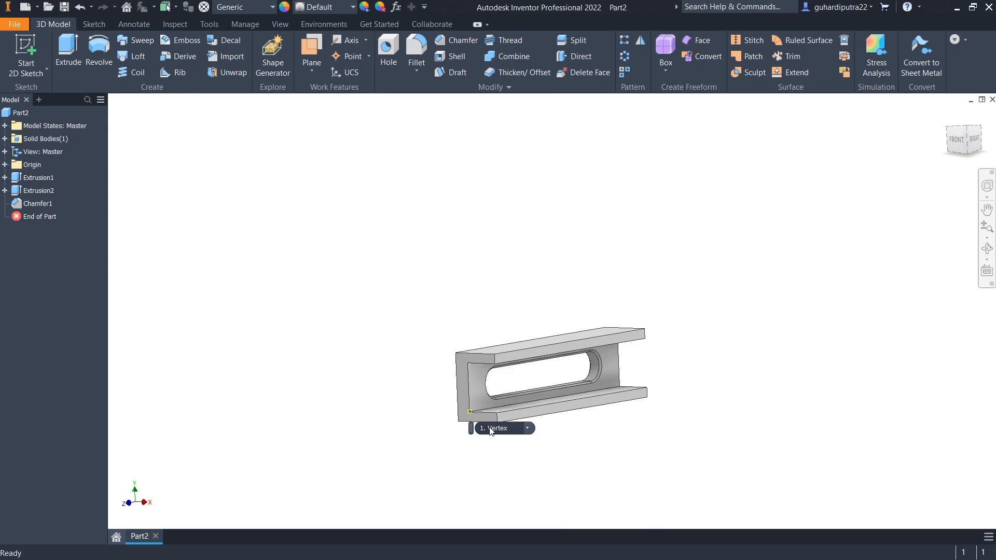
pyautogui.keyDown('shift'); pyautogui.moveTo(489, 355); pyautogui.dragTo(496, 378, button='middle'); pyautogui.keyUp('shift')
pyautogui.click(512, 381)
pyautogui.click(591, 372)
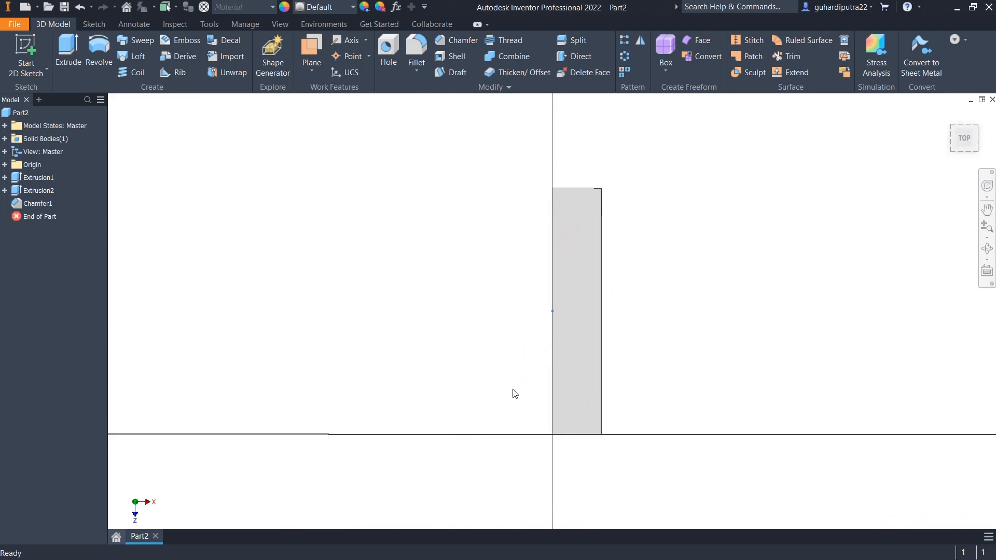
# Draw two consecutive 15 mm lines along the flange's web-side edge, starting from the front corner.
pyautogui.click(67, 54)
pyautogui.scroll(3, 514, 352)
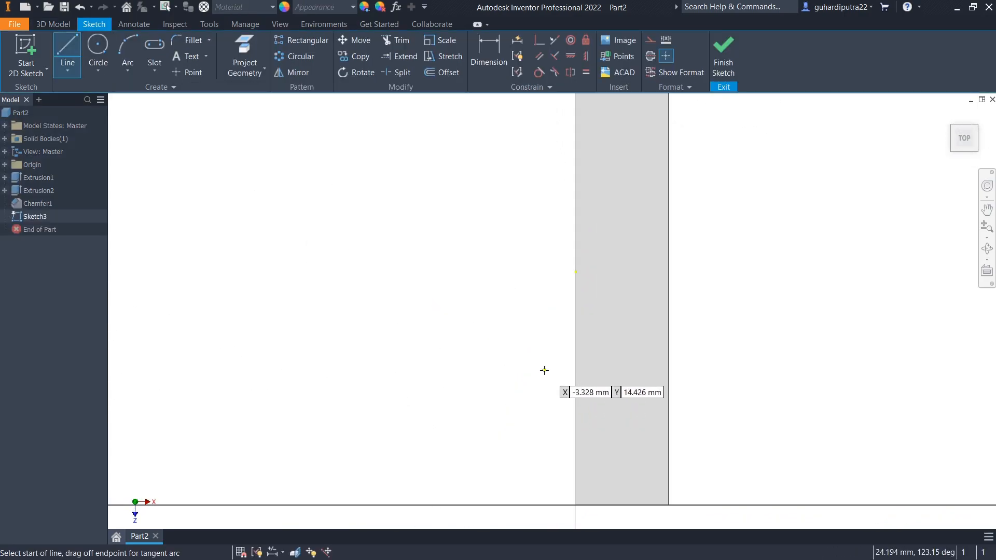
pyautogui.click(510, 470)
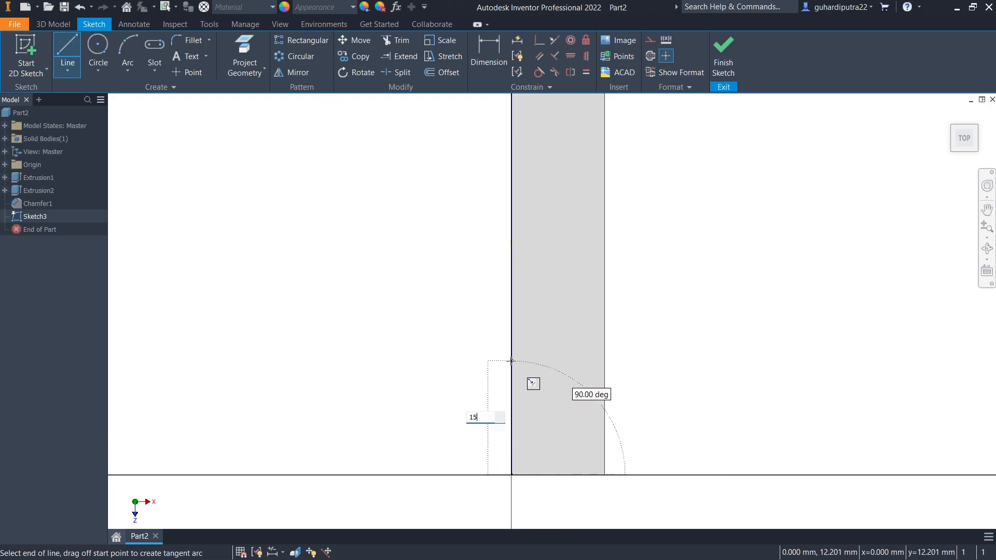
pyautogui.write('15')
pyautogui.press('Return')
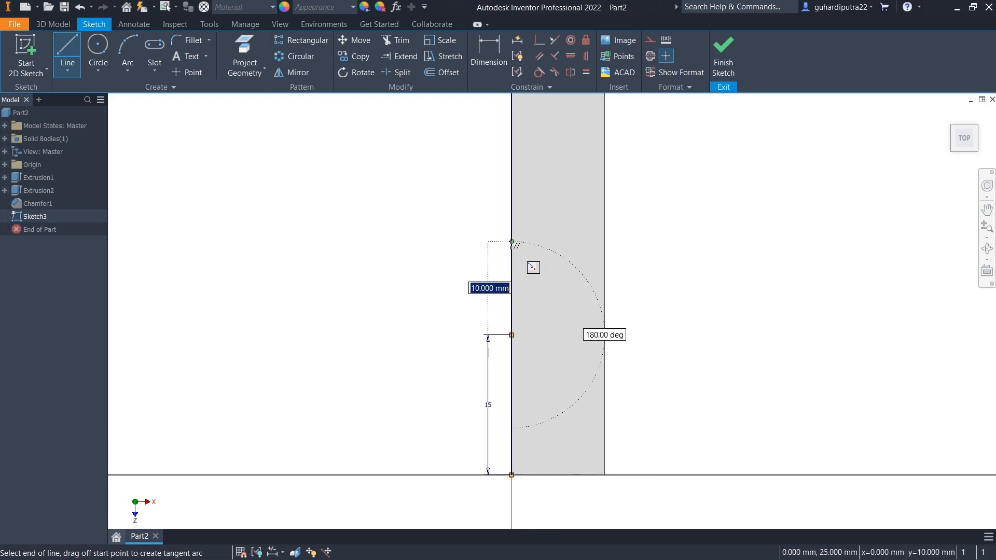
pyautogui.write('15')
pyautogui.press('Return')
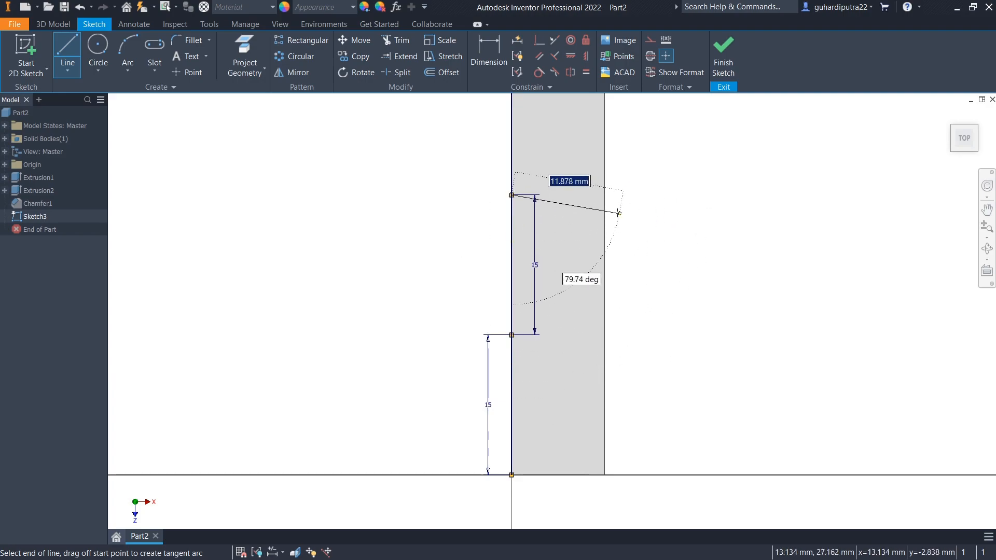
# Close a rectangle across the full flange width alongside the second 15 mm line and finish the sketch.
pyautogui.click(605, 195)
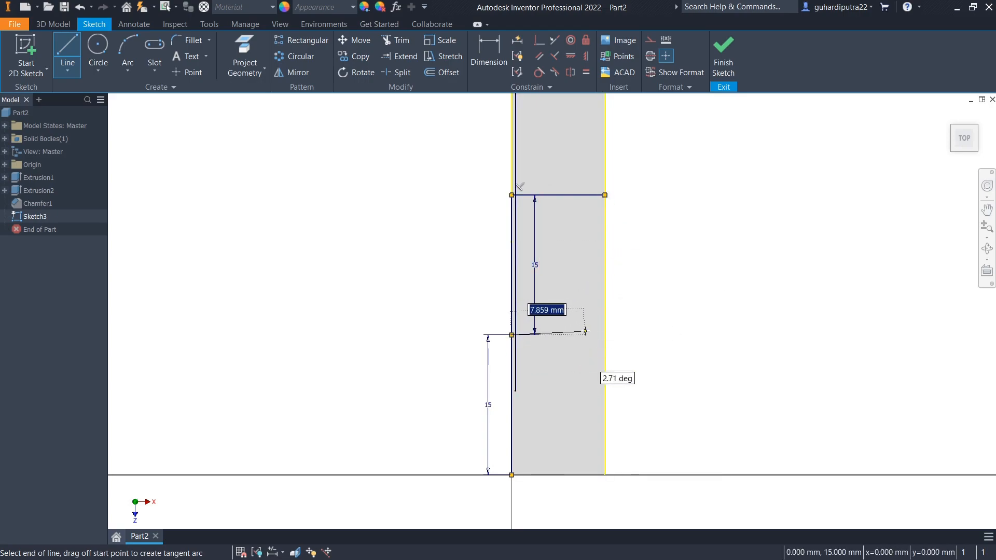
pyautogui.click(605, 335)
pyautogui.click(605, 195)
pyautogui.rightClick(692, 216)
pyautogui.click(725, 216)
pyautogui.scroll(-2, 695, 259)
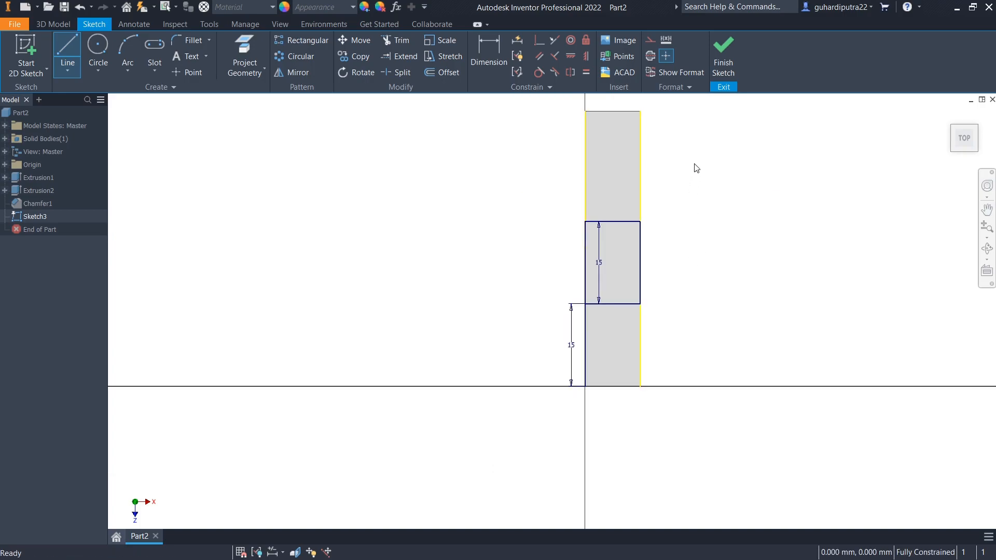
pyautogui.click(723, 62)
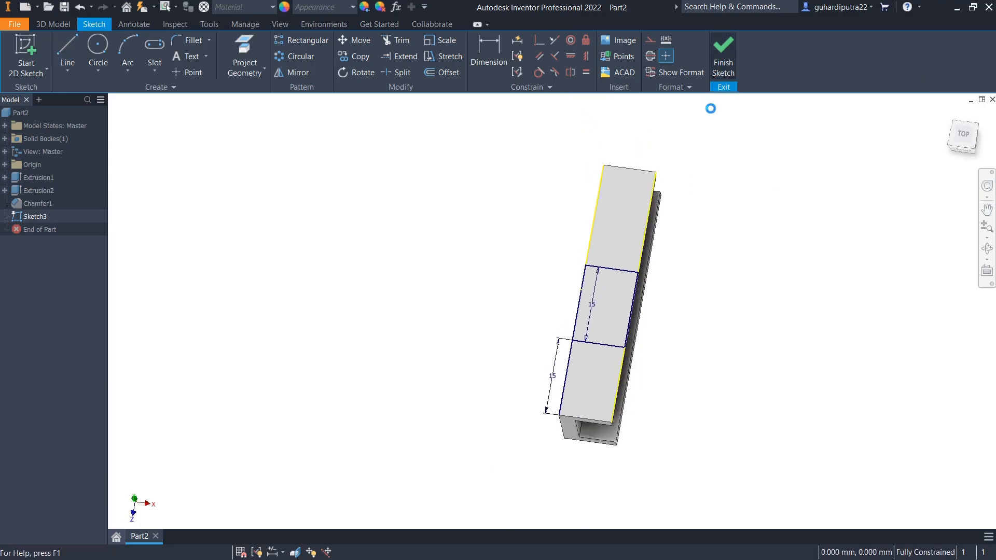
# Extrude the rectangle on the upper flange 12 mm upward as a joined block.
pyautogui.click(68, 52)
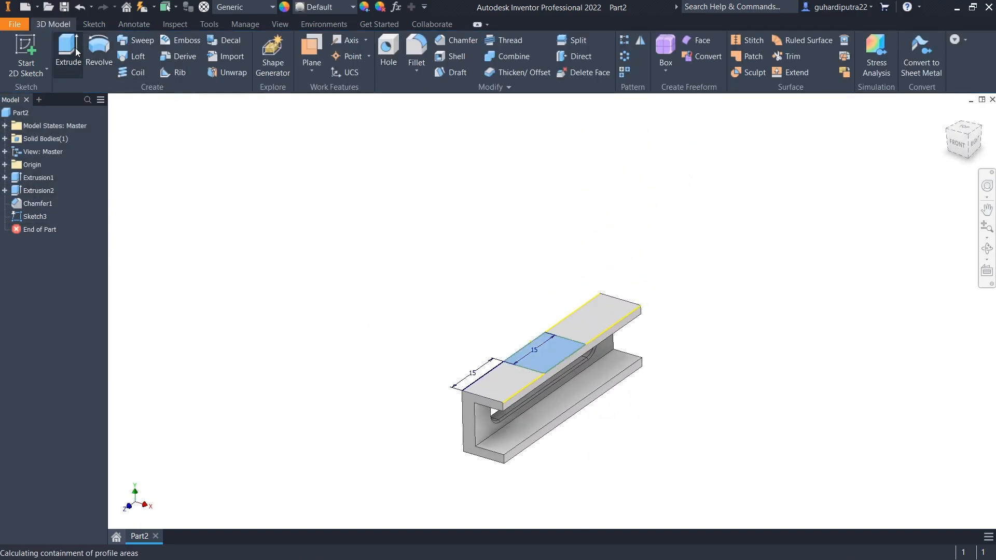
pyautogui.click(199, 224)
pyautogui.write('12')
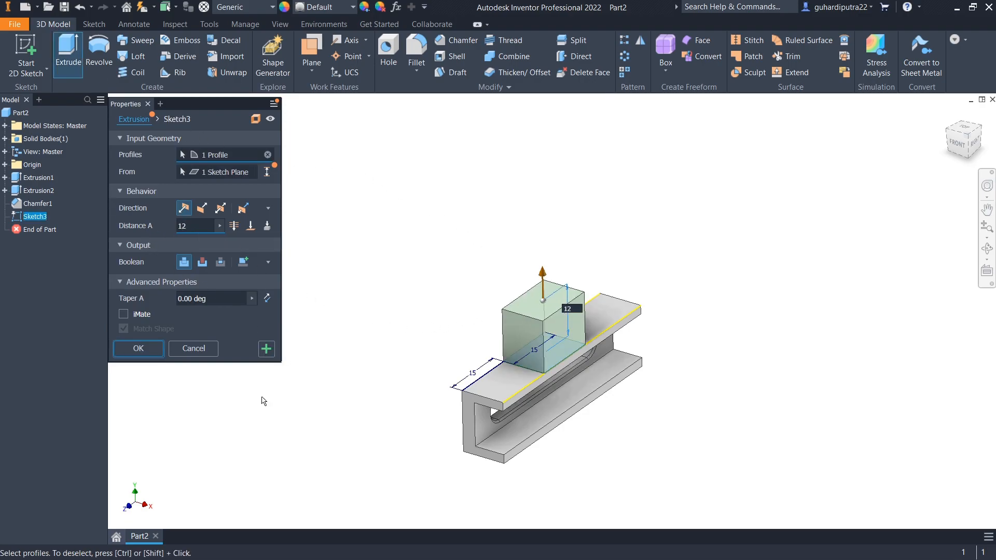
pyautogui.click(138, 349)
# Sketch a point at the centre of the block's top face, with the face outline projected, and finish the sketch.
pyautogui.click(623, 295)
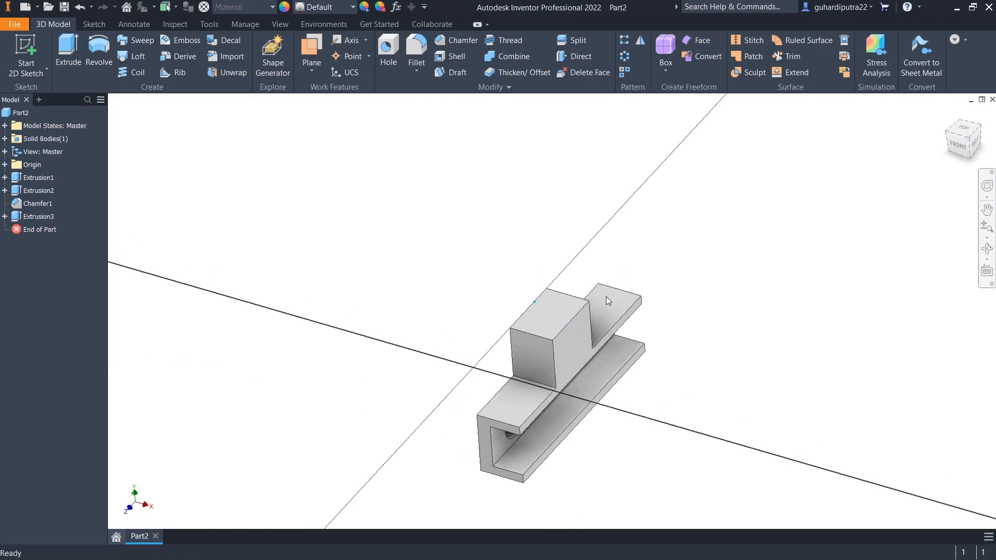
pyautogui.click(253, 43)
pyautogui.click(576, 326)
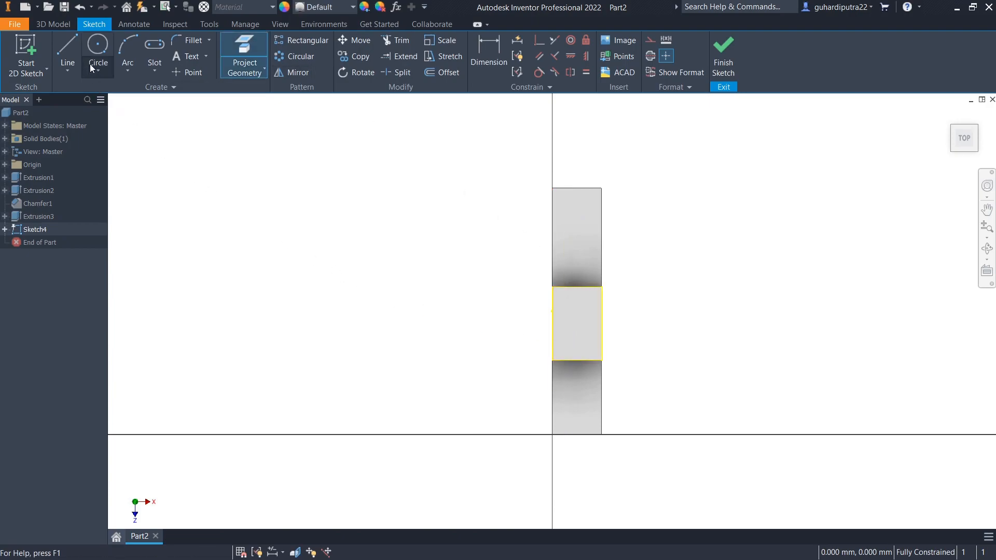
pyautogui.click(180, 76)
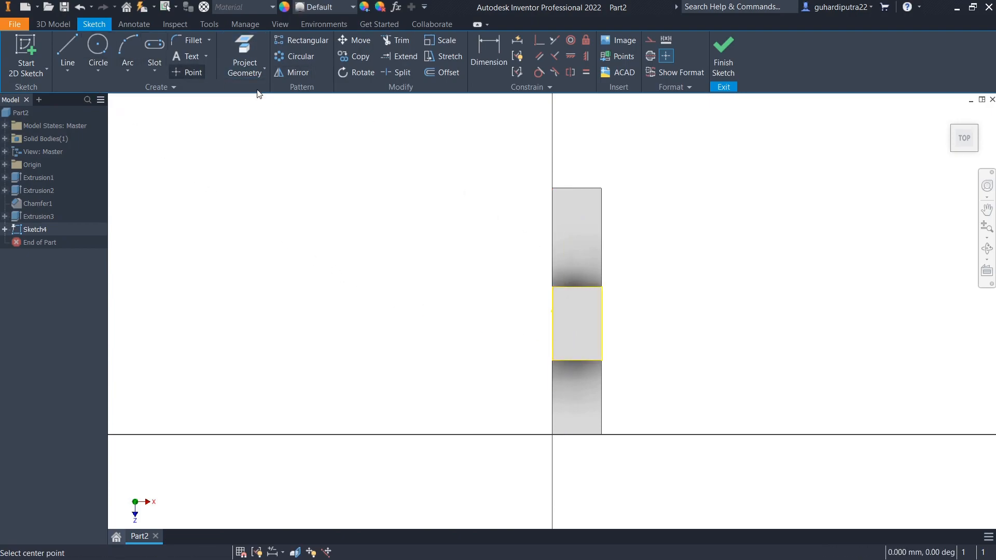
pyautogui.click(576, 324)
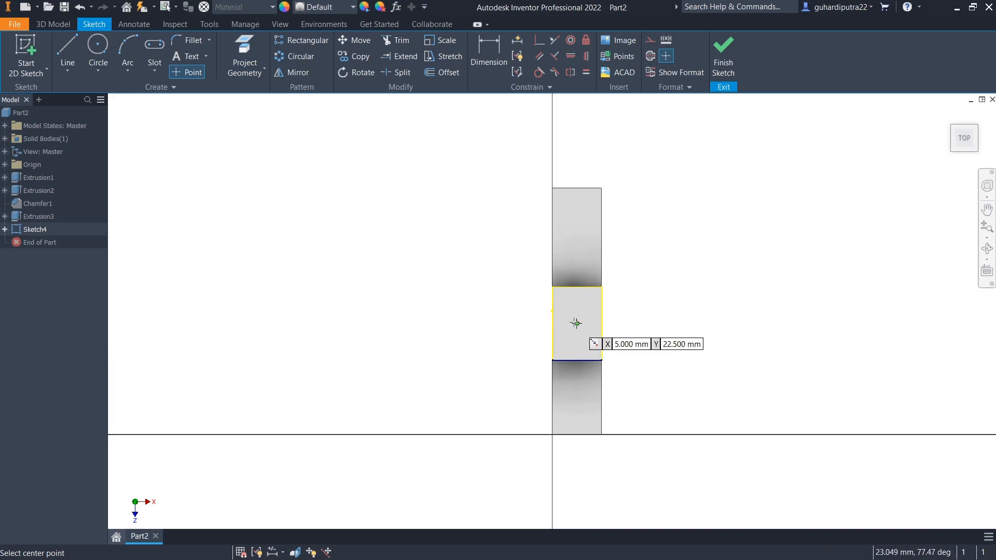
pyautogui.moveTo(660, 313); pyautogui.dragTo(690, 308, button='right')
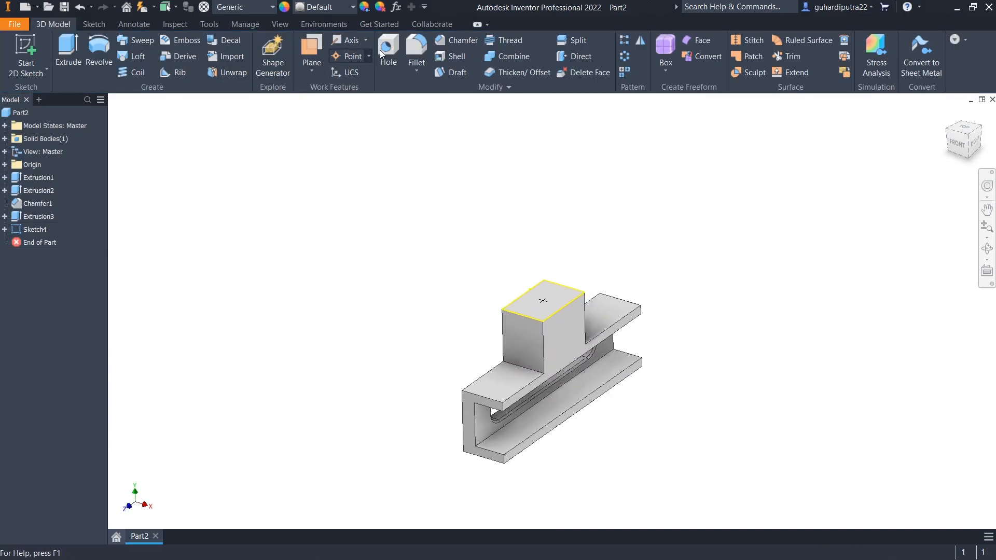
# Start a countersunk hole at the block's top-face point with an angled drill point, 6 mm countersink diameter and 5 mm hole diameter.
pyautogui.click(389, 55)
pyautogui.scroll(2, 539, 314)
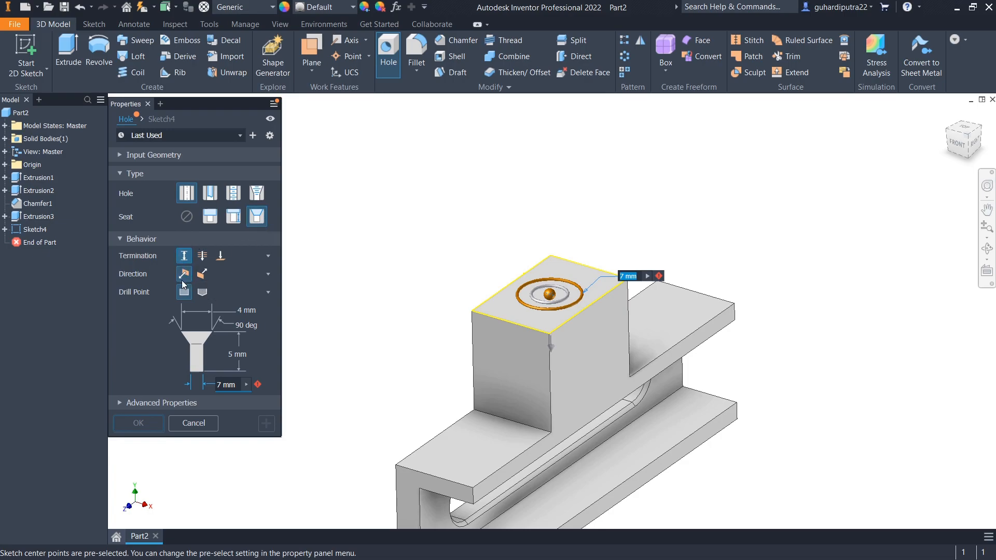
pyautogui.click(203, 292)
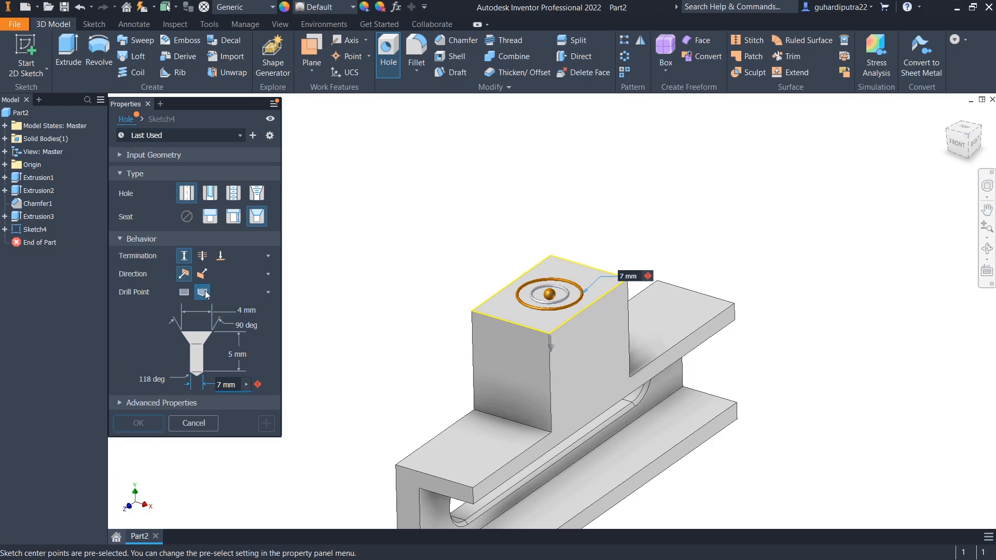
pyautogui.click(247, 311)
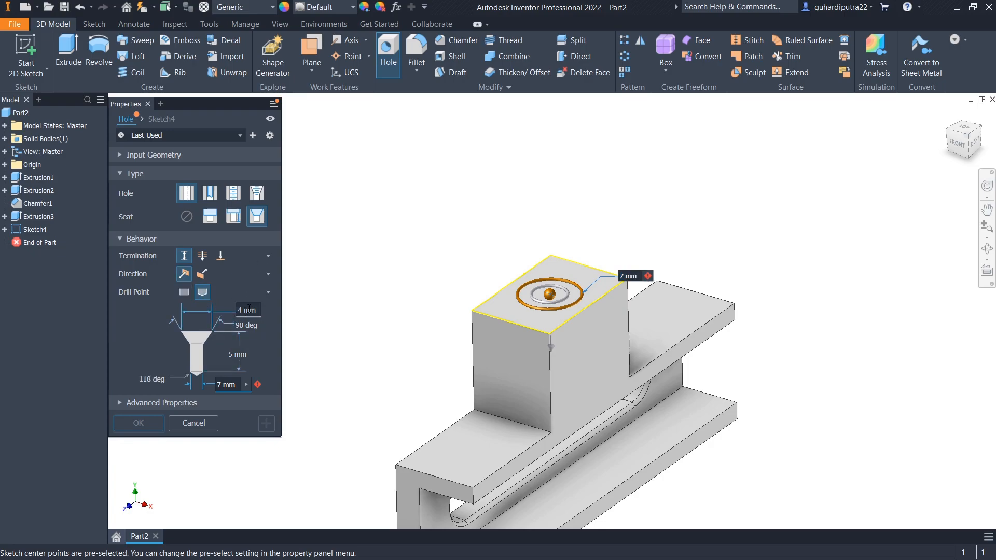
pyautogui.write('6')
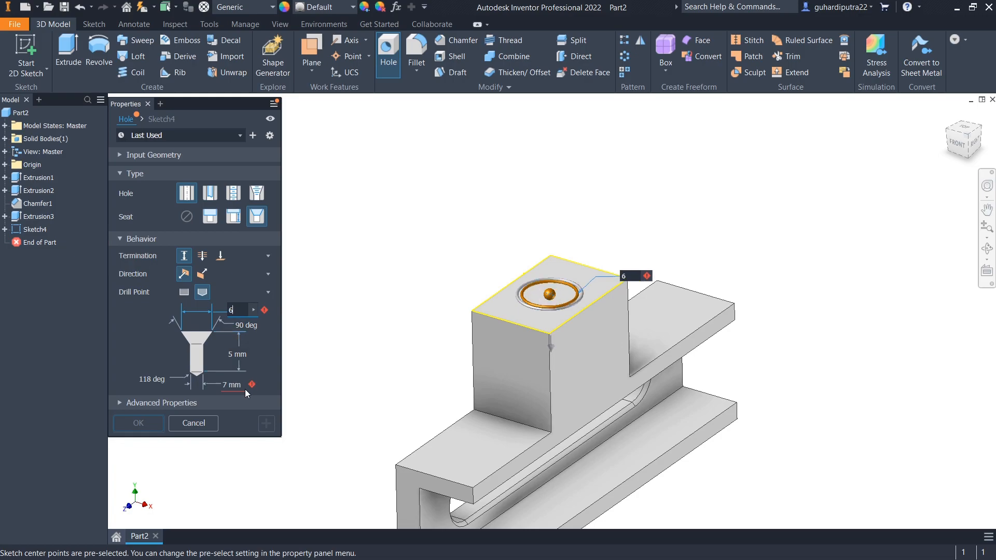
pyautogui.click(234, 385)
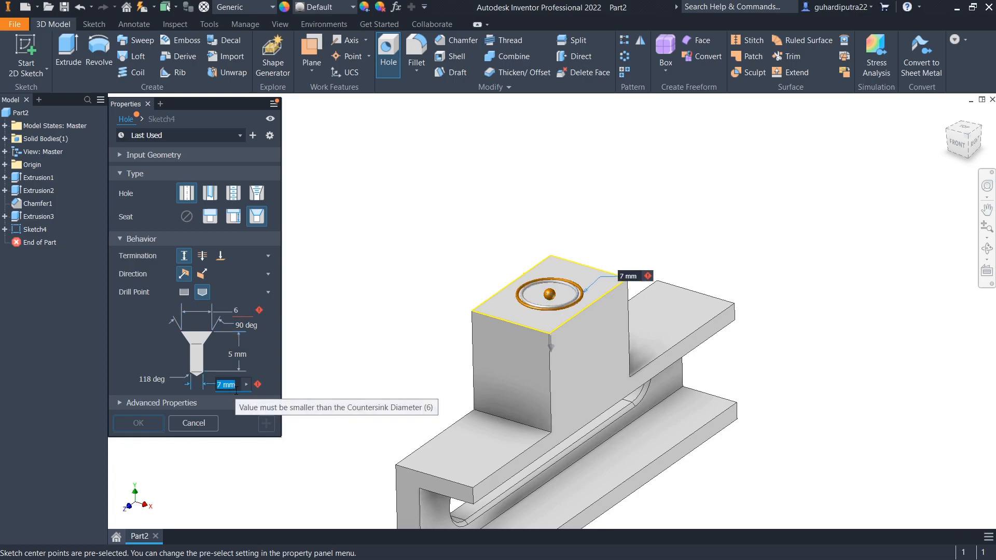
pyautogui.write('5')
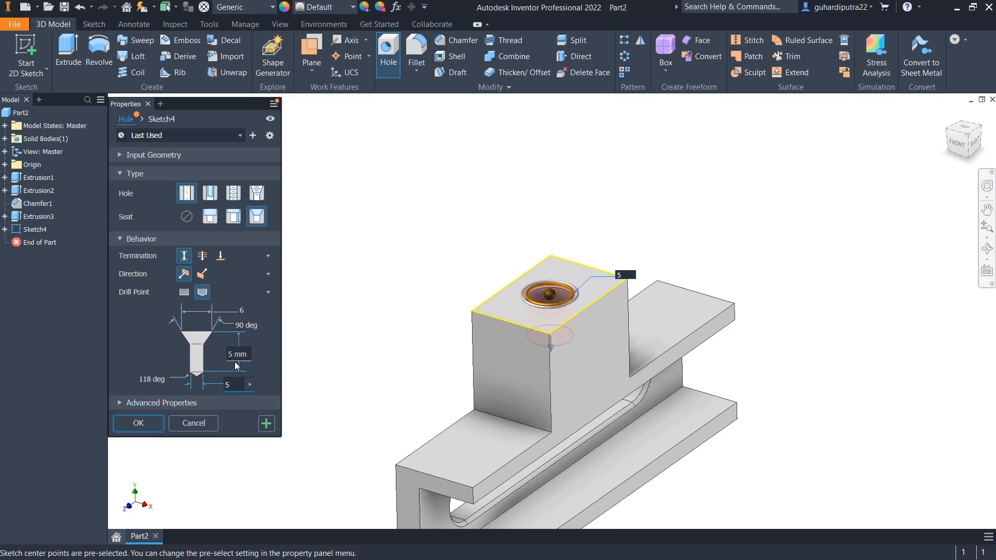
# Set the top hole's depth to 10 mm and create the hole.
pyautogui.click(235, 361)
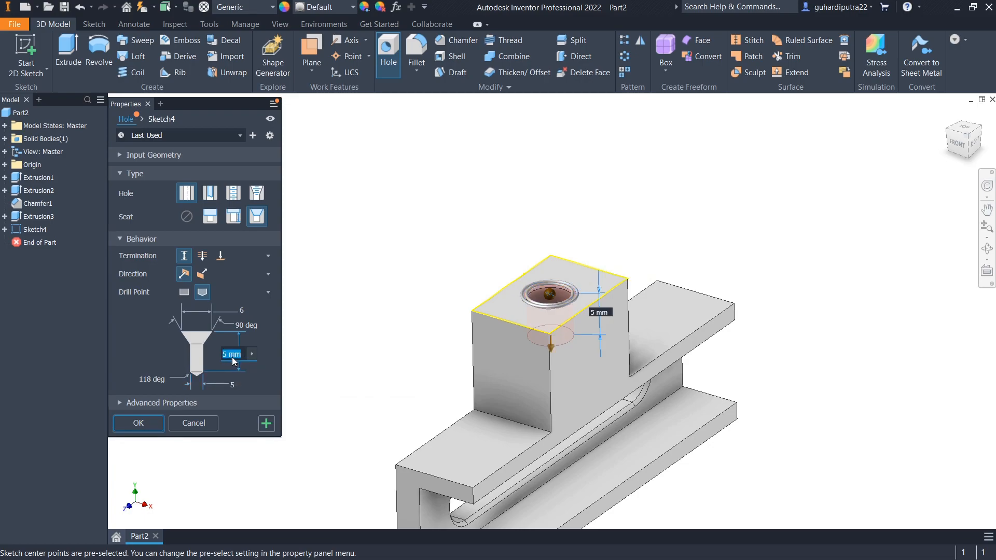
pyautogui.write('10')
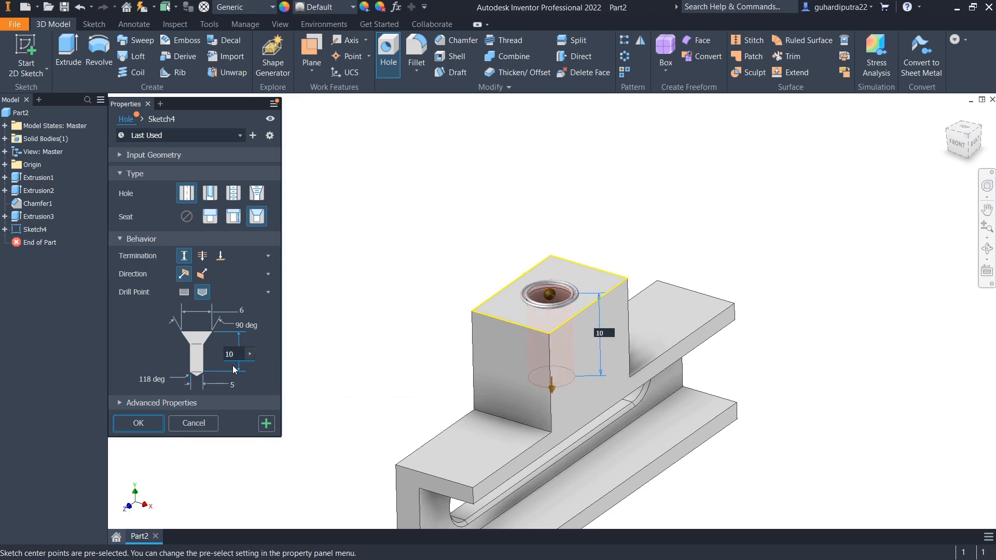
pyautogui.keyDown('shift'); pyautogui.moveTo(516, 400); pyautogui.dragTo(528, 442, button='middle'); pyautogui.keyUp('shift')
pyautogui.scroll(-5, 543, 338)
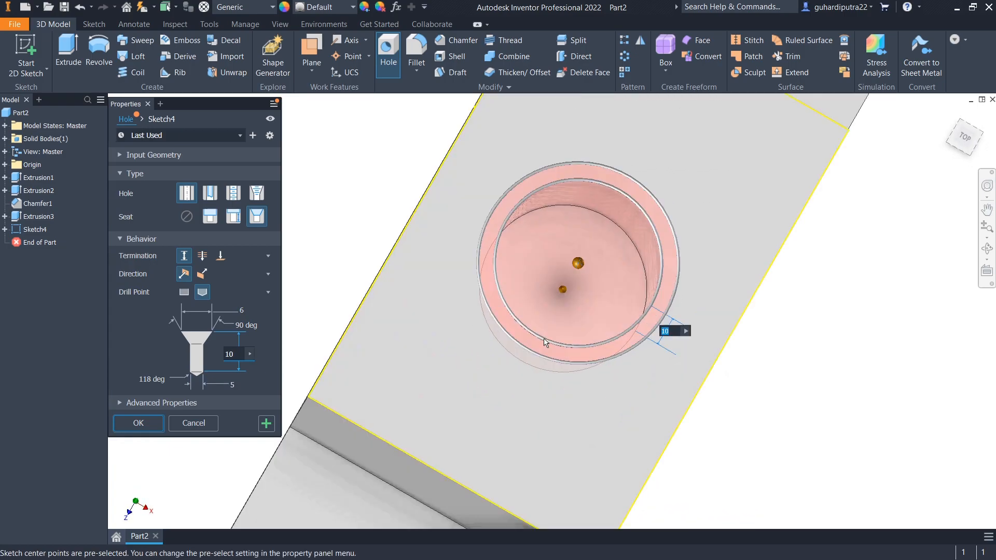
pyautogui.scroll(3, 544, 367)
pyautogui.keyDown('shift'); pyautogui.moveTo(542, 375); pyautogui.dragTo(498, 311, button='middle'); pyautogui.keyUp('shift')
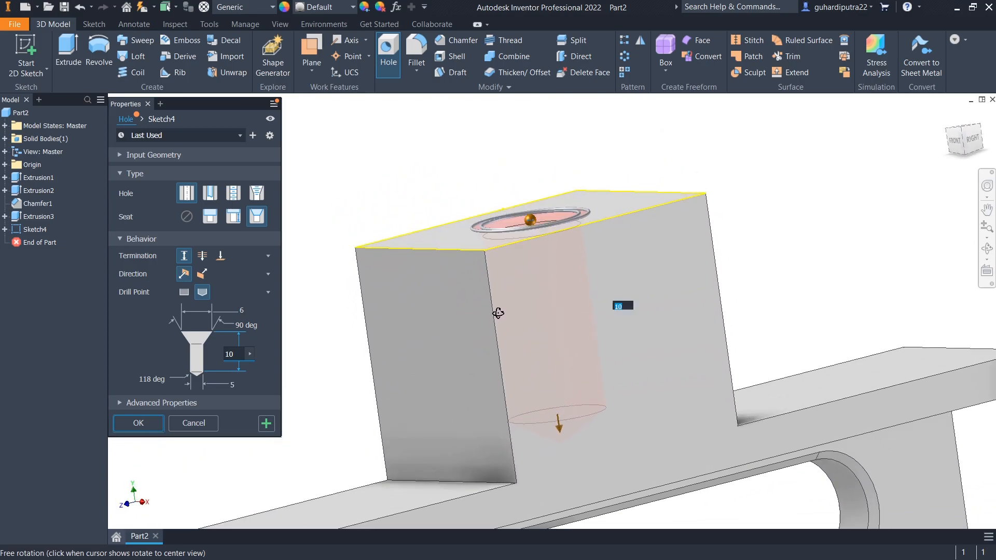
pyautogui.click(149, 423)
# Start a sketch on the block's front face and place a point about 4.3 mm from the web-side edge and 7 mm below the top.
pyautogui.scroll(5, 467, 420)
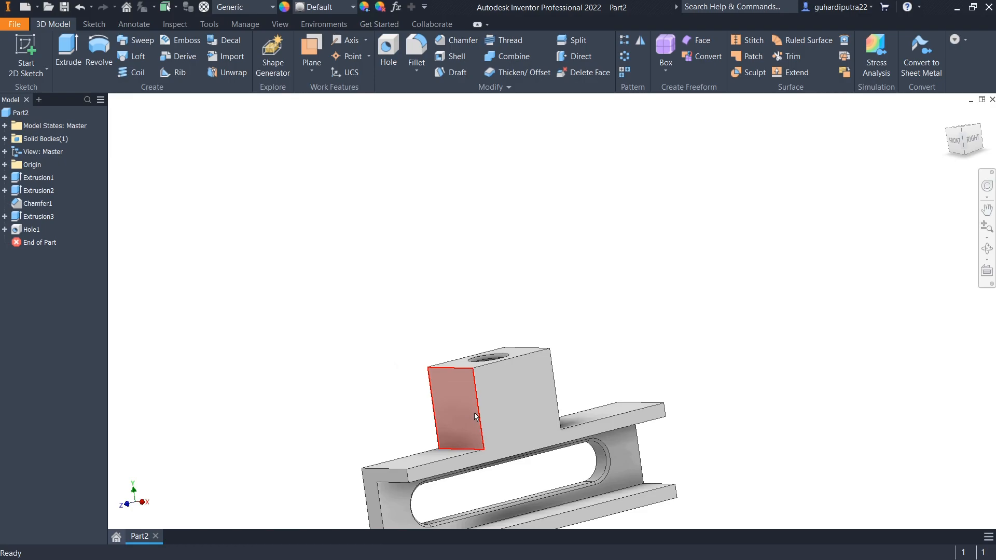
pyautogui.moveTo(493, 433)
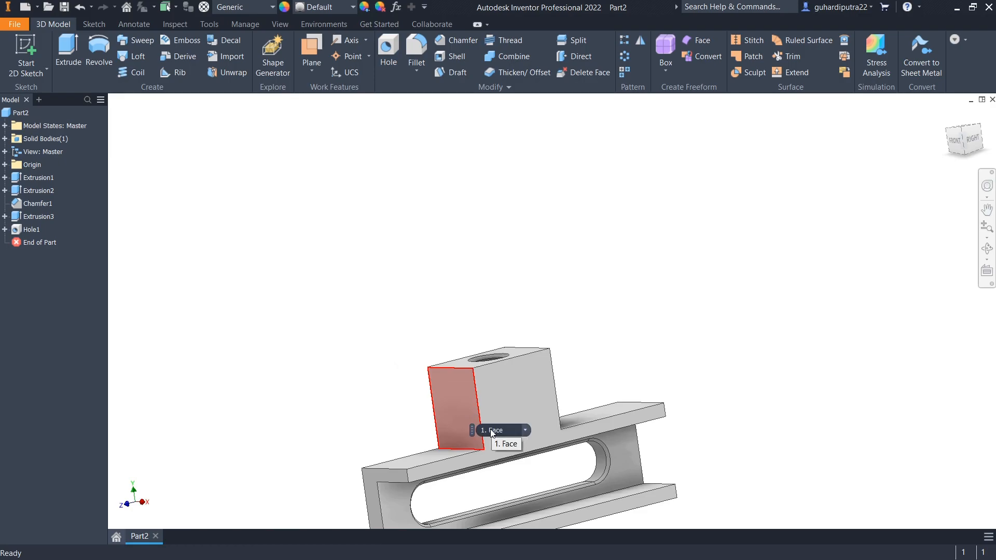
pyautogui.click(459, 412)
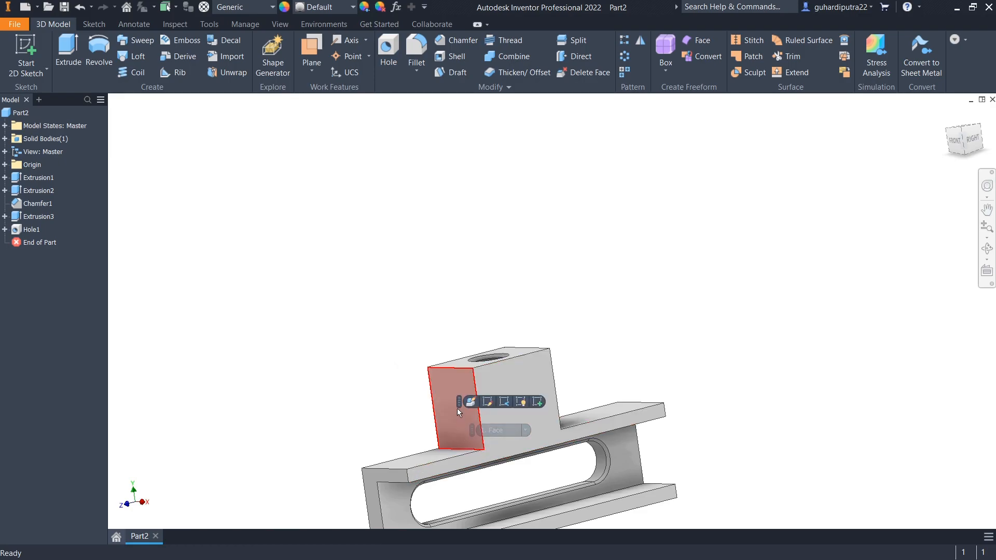
pyautogui.click(537, 402)
pyautogui.moveTo(525, 382); pyautogui.dragTo(525, 431)
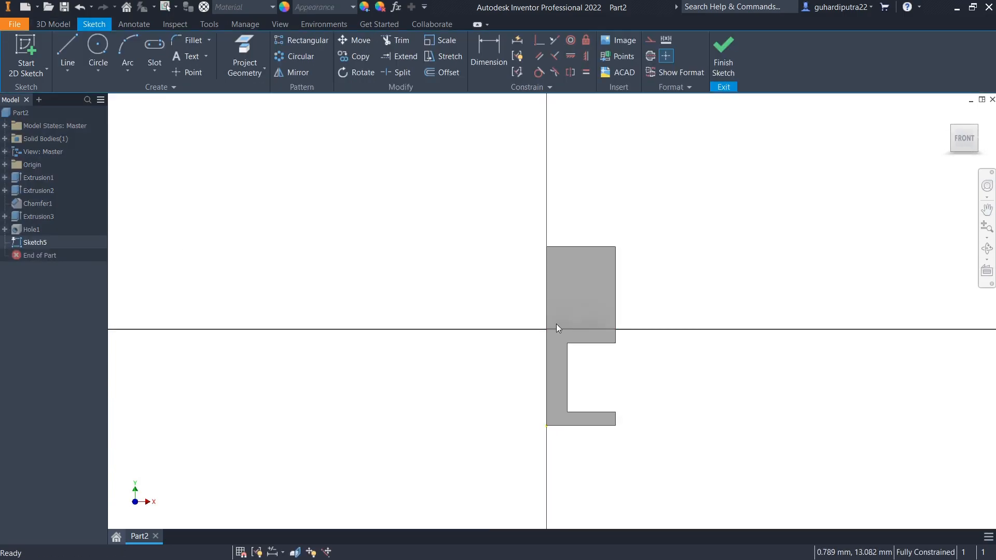
pyautogui.scroll(5, 556, 307)
pyautogui.scroll(-2, 524, 340)
pyautogui.press('Escape')
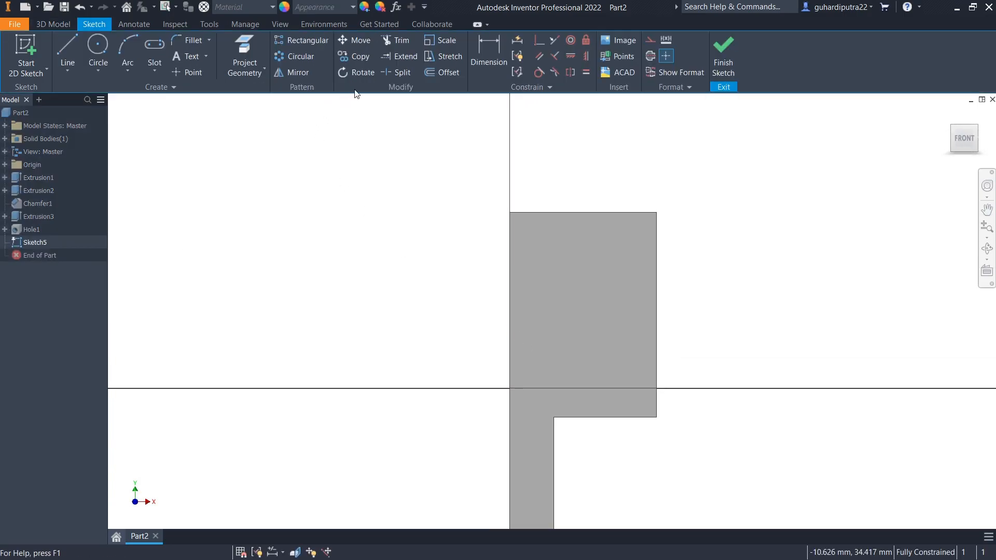
pyautogui.click(188, 71)
pyautogui.click(573, 315)
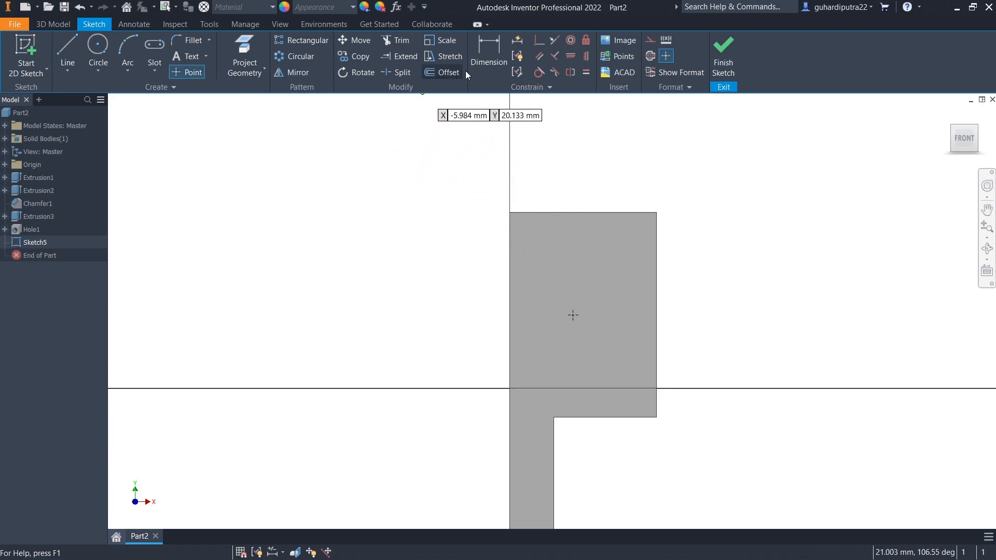
# Dimension the point 6 mm below the front face's top edge.
pyautogui.click(488, 55)
pyautogui.click(564, 213)
pyautogui.click(573, 315)
pyautogui.click(465, 311)
pyautogui.write('6')
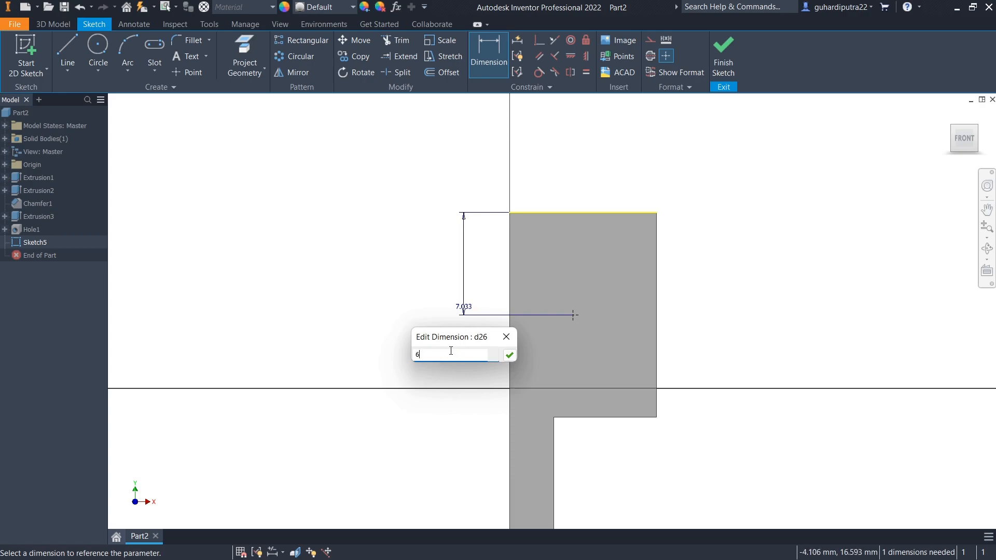
pyautogui.click(510, 354)
# Dimension the point 5 mm from the front face's web-side vertical edge and finish the sketch.
pyautogui.click(572, 301)
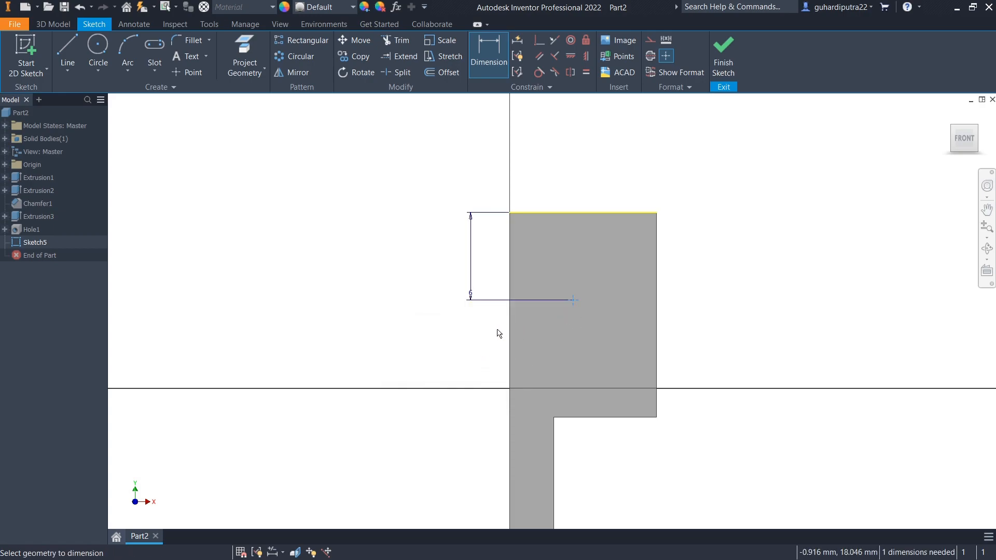
pyautogui.click(511, 337)
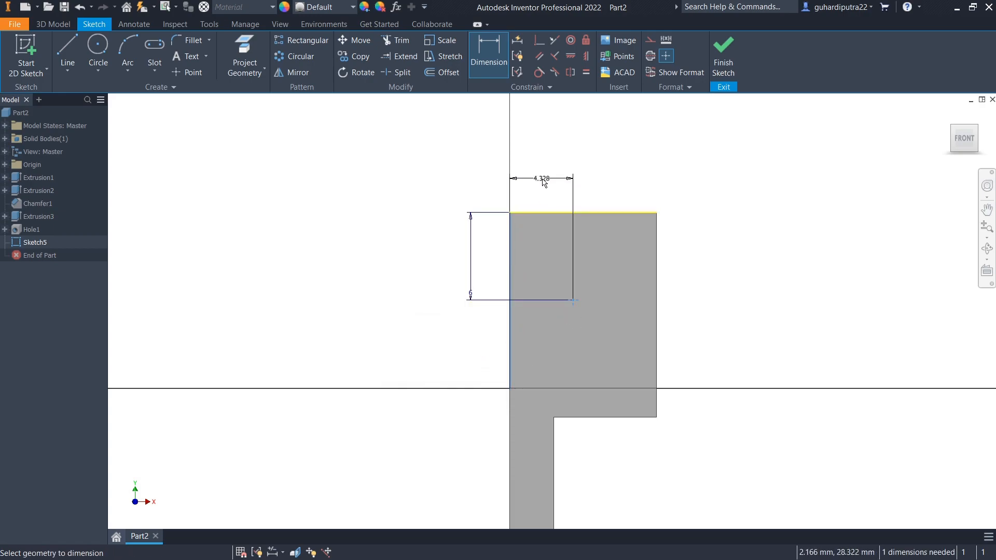
pyautogui.click(545, 180)
pyautogui.write('5')
pyautogui.press('Return')
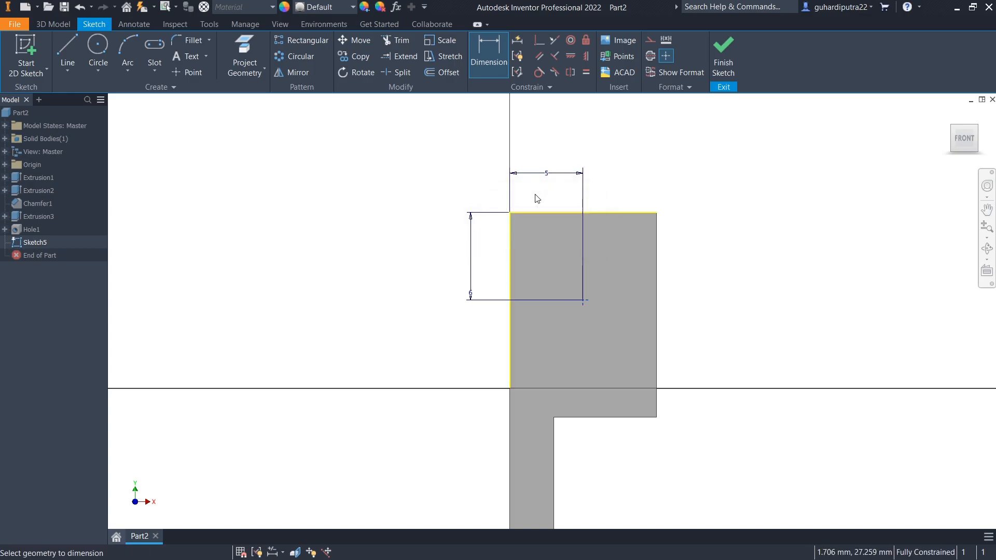
pyautogui.click(726, 65)
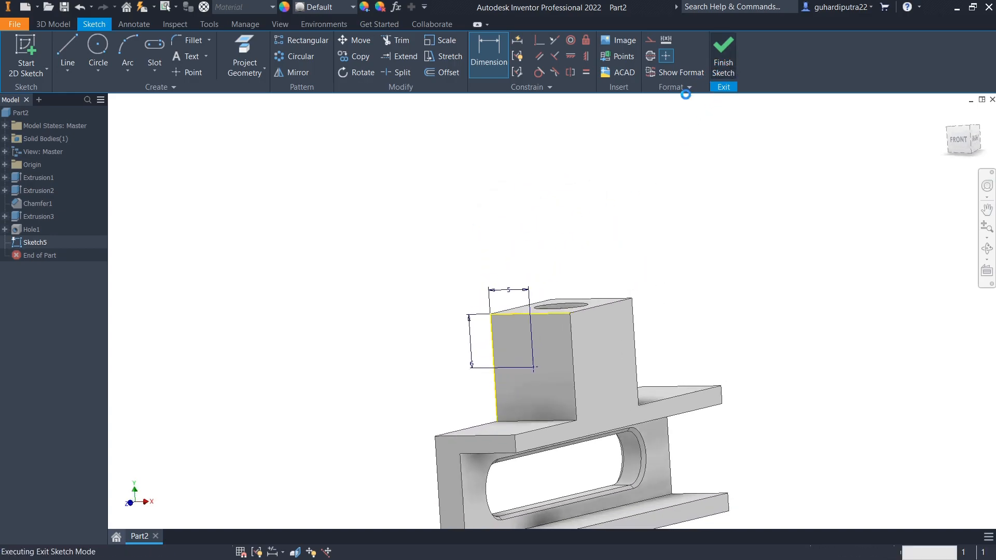
# Start a tapped hole at the front-face point with an ISO Metric profile thread of size 4.
pyautogui.moveTo(514, 389)
pyautogui.mouseDown(button='middle')
pyautogui.moveTo(514, 286)
pyautogui.moveTo(515, 334)
pyautogui.mouseUp(button='middle')
pyautogui.click(384, 48)
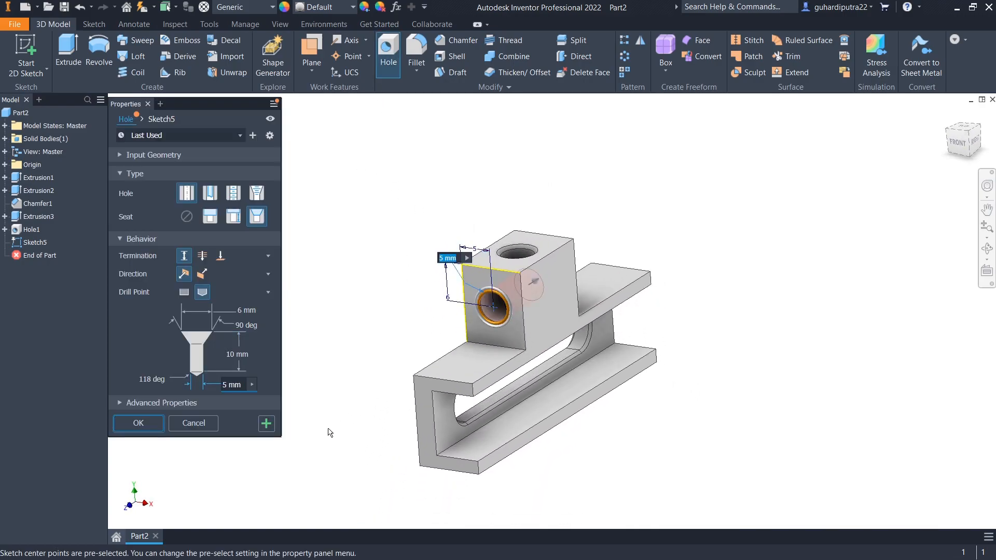
pyautogui.click(234, 193)
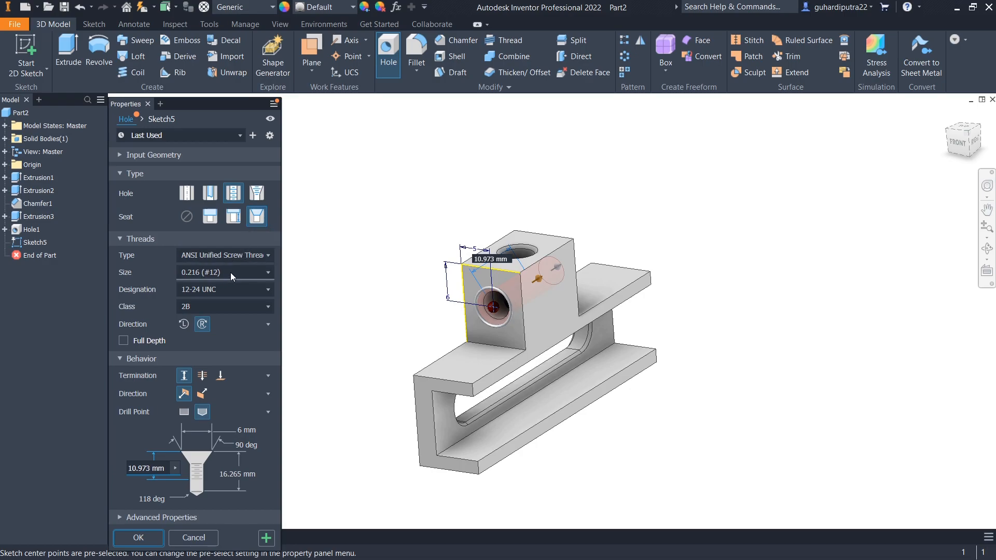
pyautogui.click(235, 255)
pyautogui.click(217, 297)
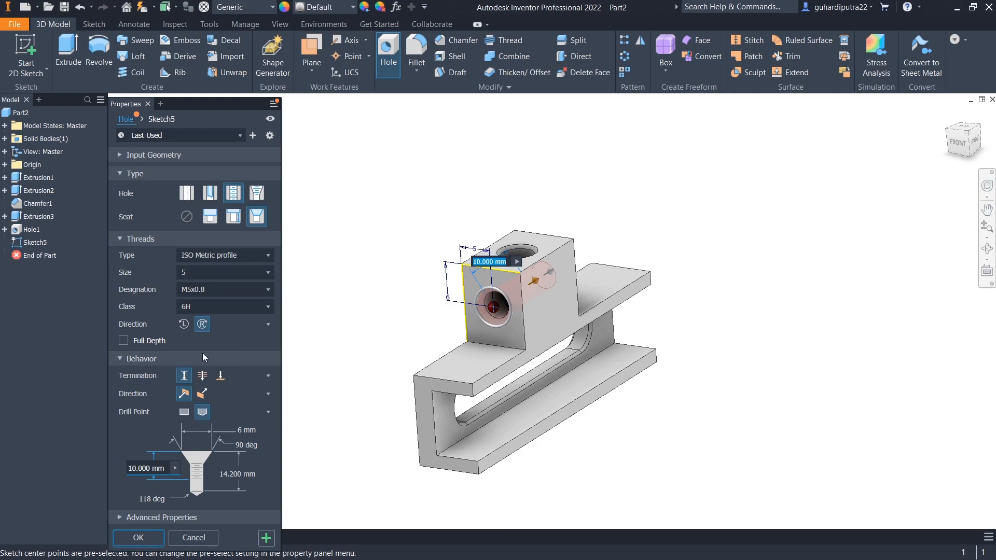
pyautogui.click(201, 274)
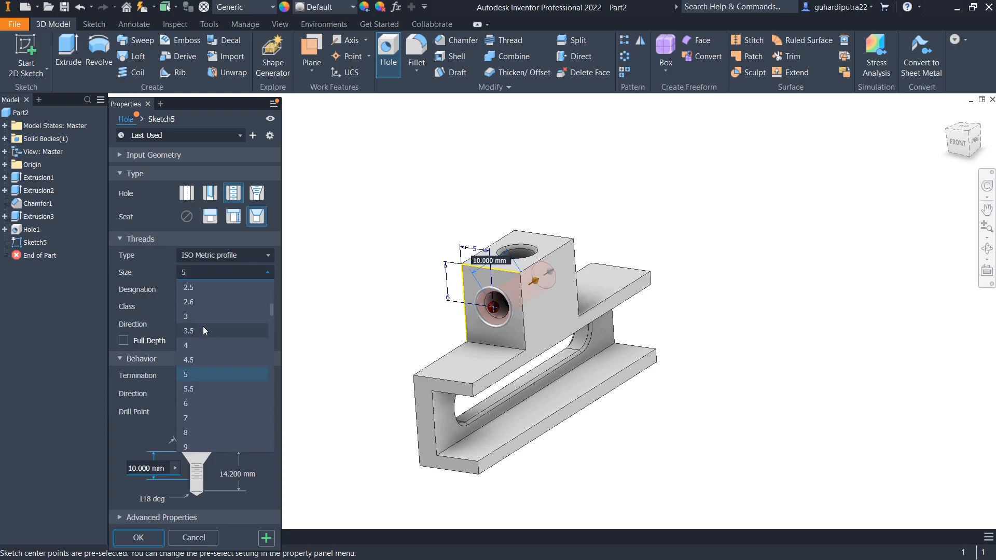
pyautogui.click(203, 347)
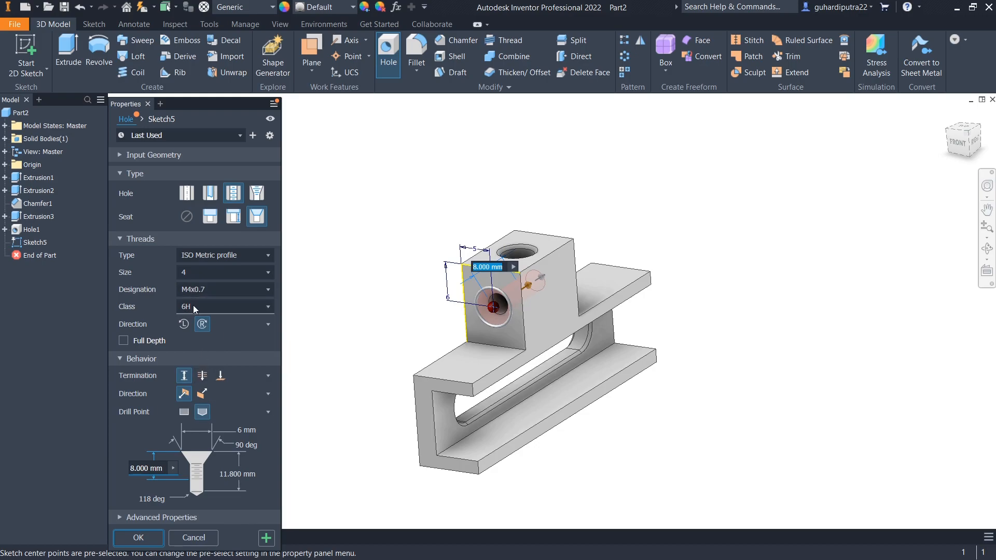
# Give the tapped hole a flat drill point, a 4 mm countersink diameter and an 8 mm hole depth.
pyautogui.click(187, 412)
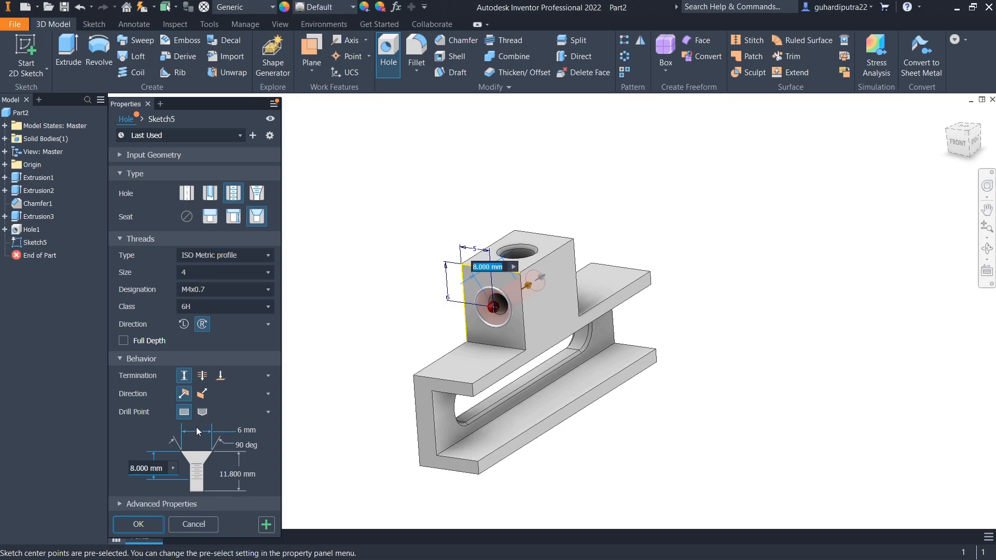
pyautogui.click(247, 430)
pyautogui.write('4')
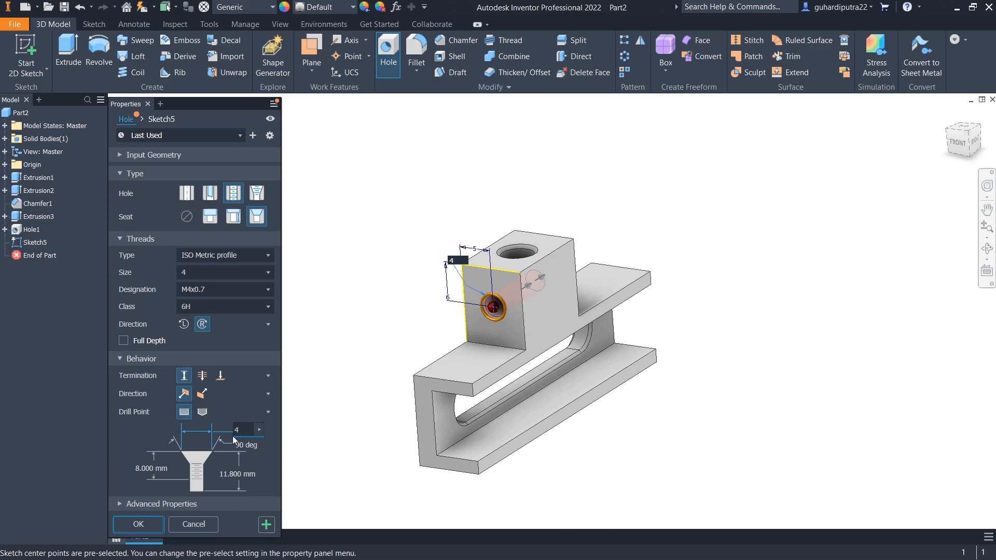
pyautogui.click(230, 475)
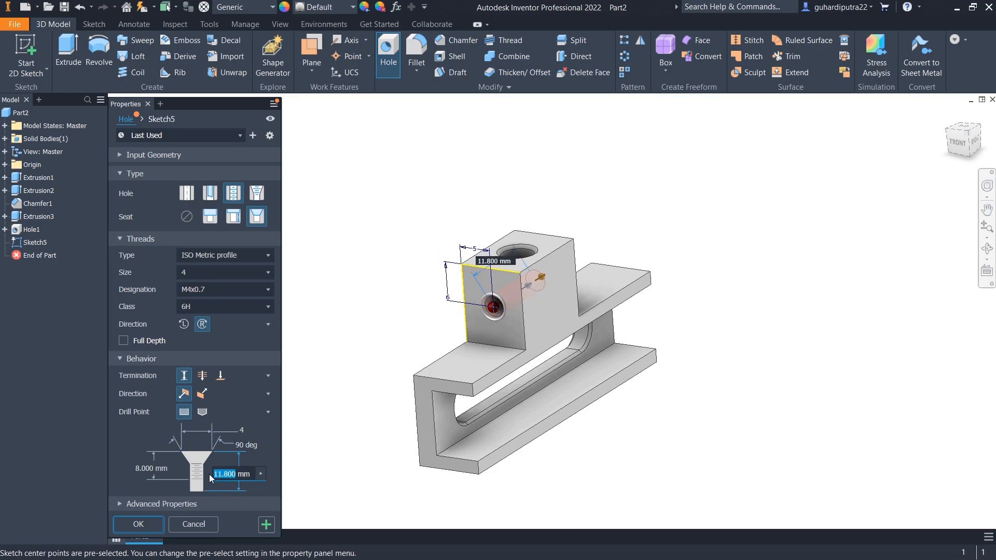
pyautogui.write('8')
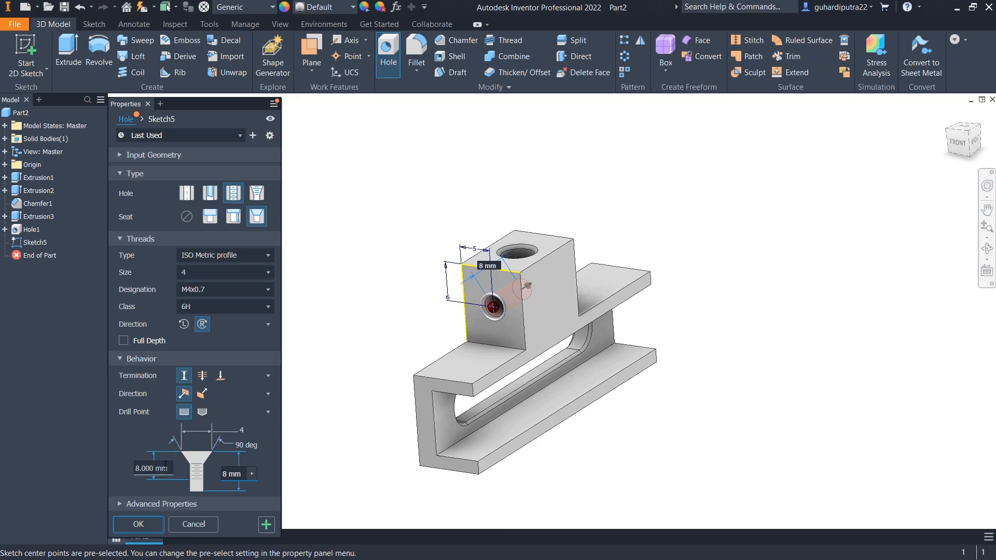
# Set the tapped hole's thread depth to 8 mm and create the hole.
pyautogui.click(134, 470)
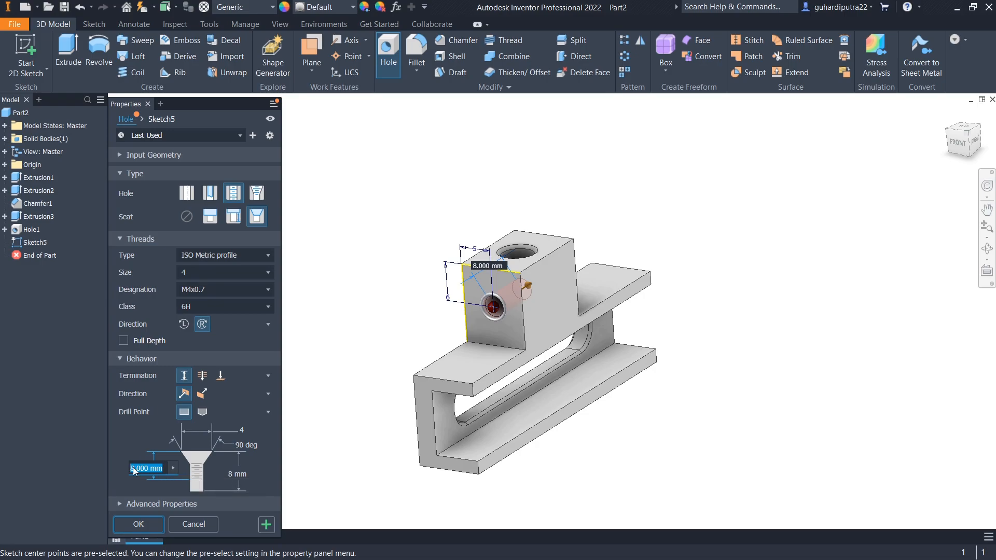
pyautogui.write('6')
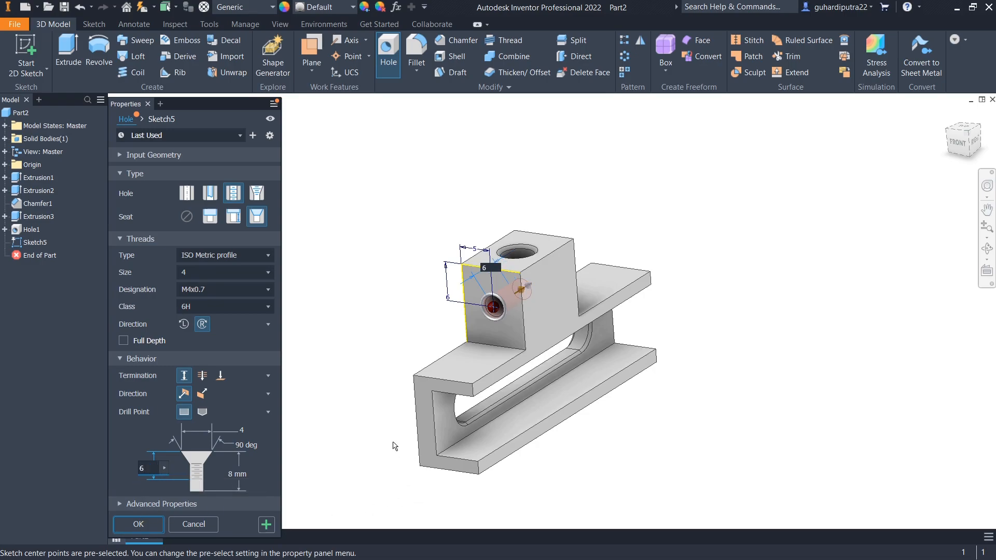
pyautogui.moveTo(147, 469); pyautogui.dragTo(117, 470)
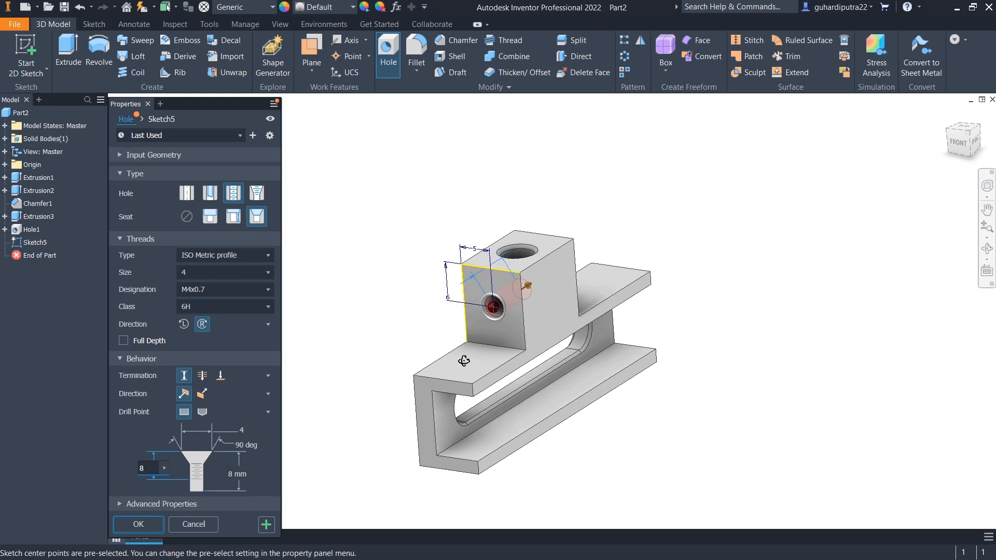
pyautogui.scroll(10, 488, 310)
pyautogui.scroll(-5, 507, 304)
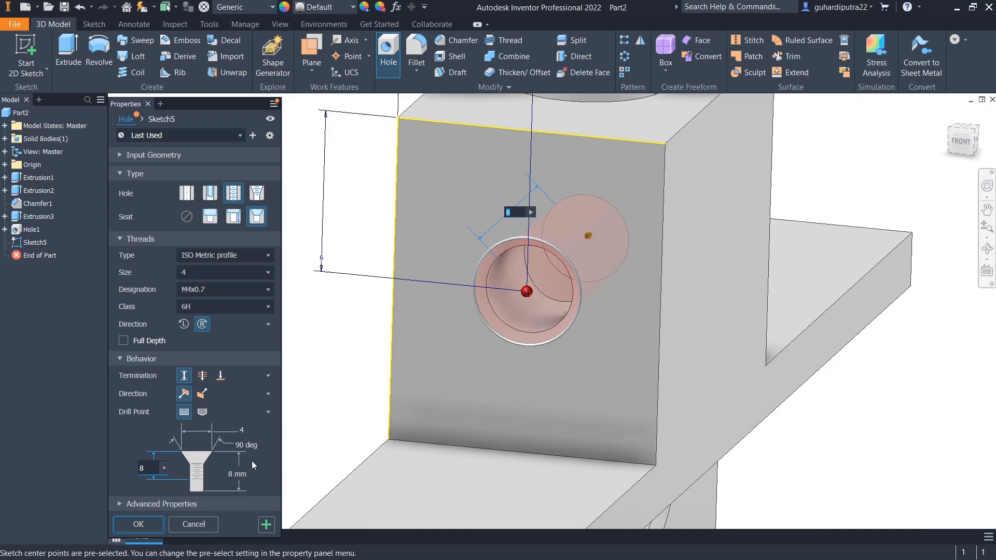
pyautogui.click(139, 525)
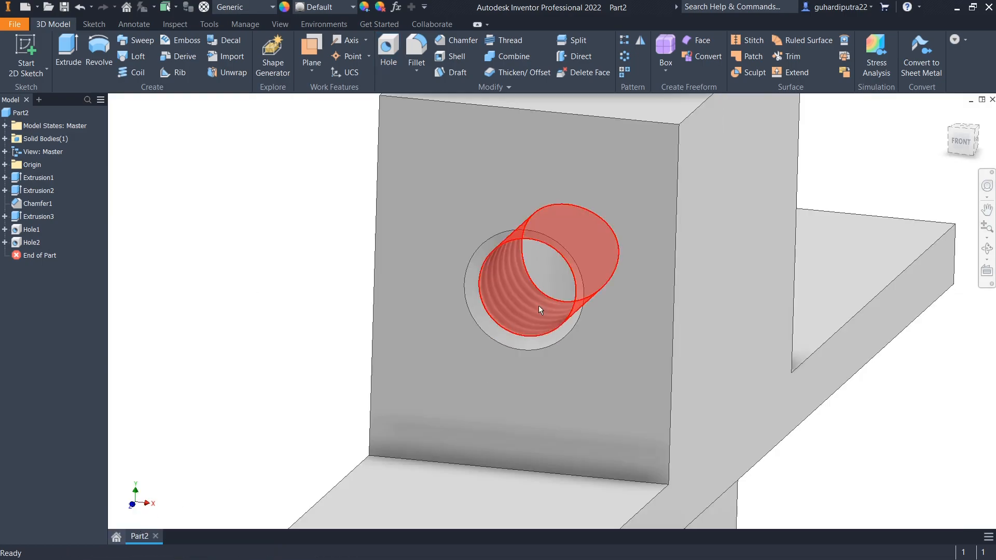
# Apply the Brass - Satin appearance to the whole part.
pyautogui.keyDown('shift'); pyautogui.moveTo(539, 306); pyautogui.dragTo(703, 255, button='middle'); pyautogui.keyUp('shift')
pyautogui.scroll(-3, 546, 307)
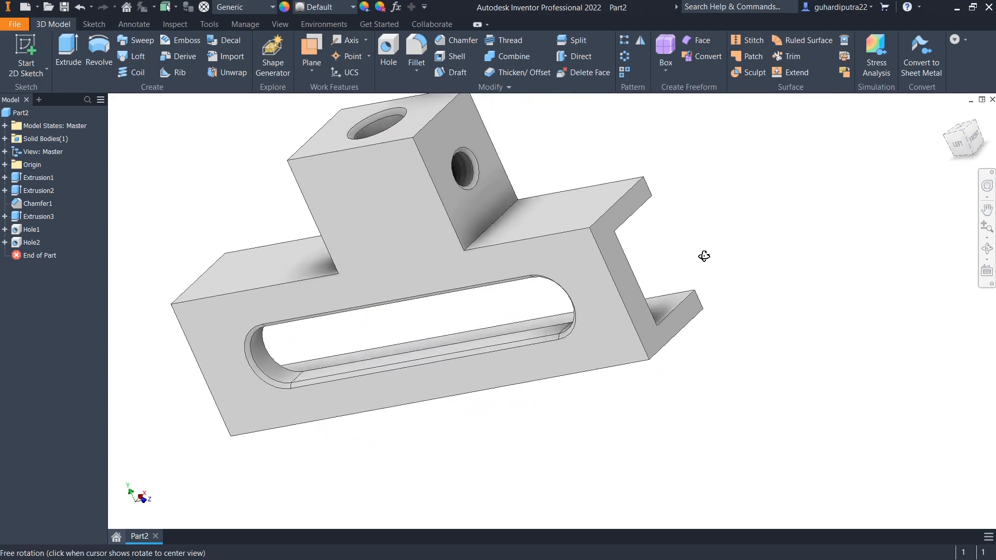
pyautogui.scroll(3, 576, 267)
pyautogui.keyDown('shift'); pyautogui.moveTo(575, 267); pyautogui.dragTo(727, 338, button='middle'); pyautogui.keyUp('shift')
pyautogui.moveTo(679, 362); pyautogui.dragTo(757, 318, button='middle')
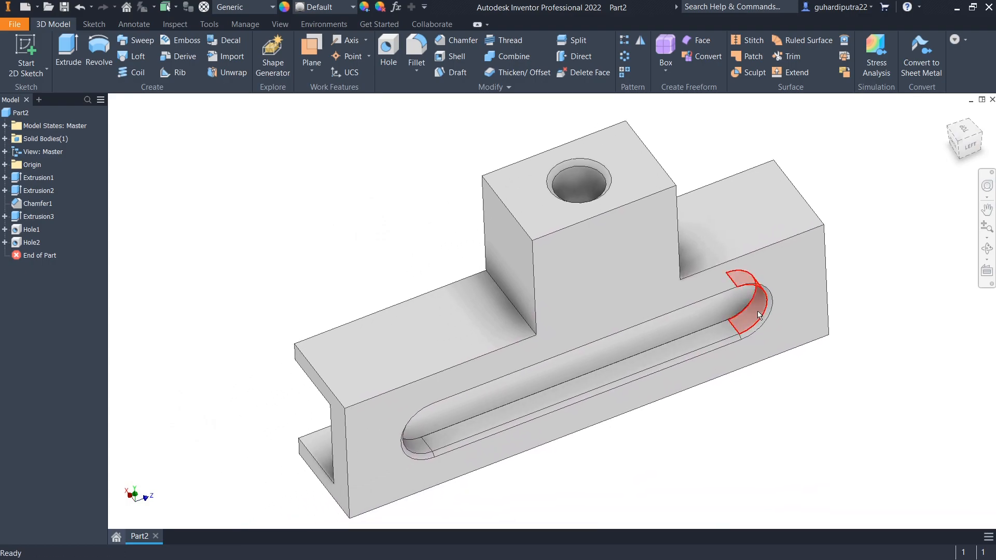
pyautogui.click(10, 117)
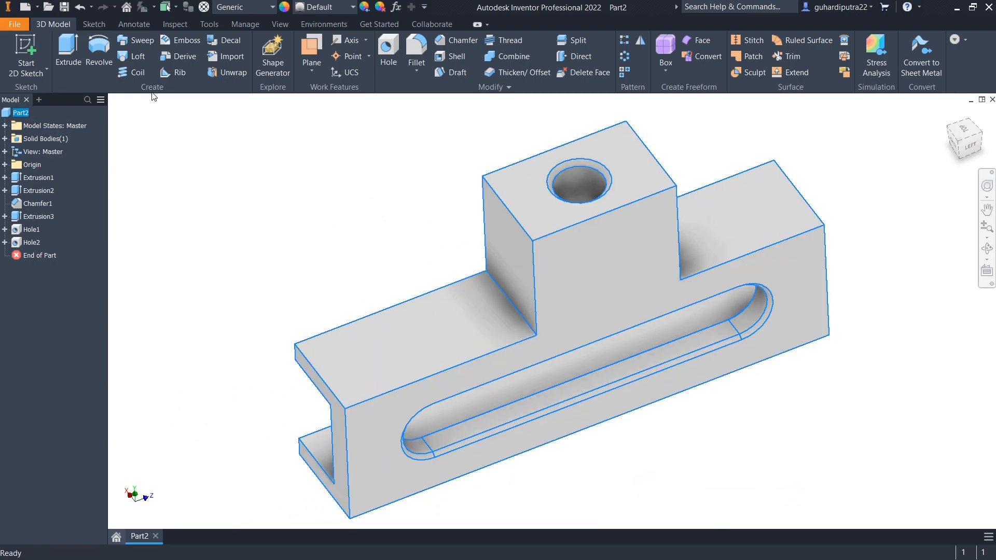
pyautogui.click(317, 6)
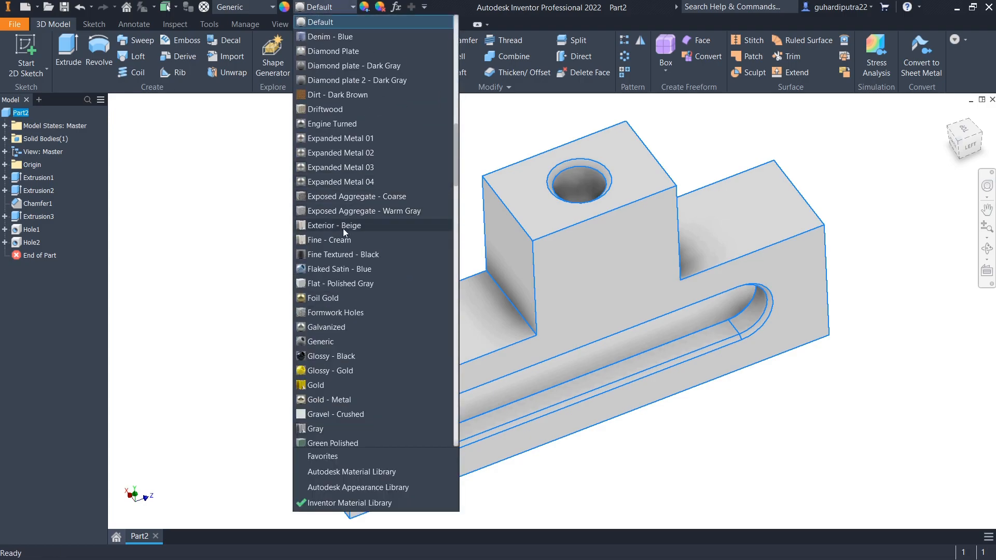
pyautogui.scroll(10, 353, 252)
pyautogui.click(323, 138)
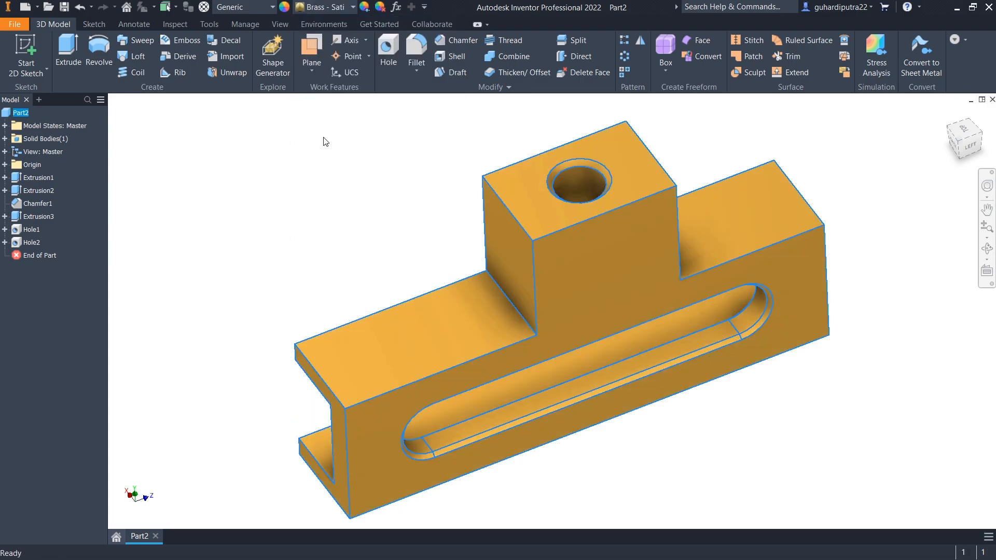
# Switch the model display to perspective projection and turn on the Clean Screen mode.
pyautogui.click(948, 127)
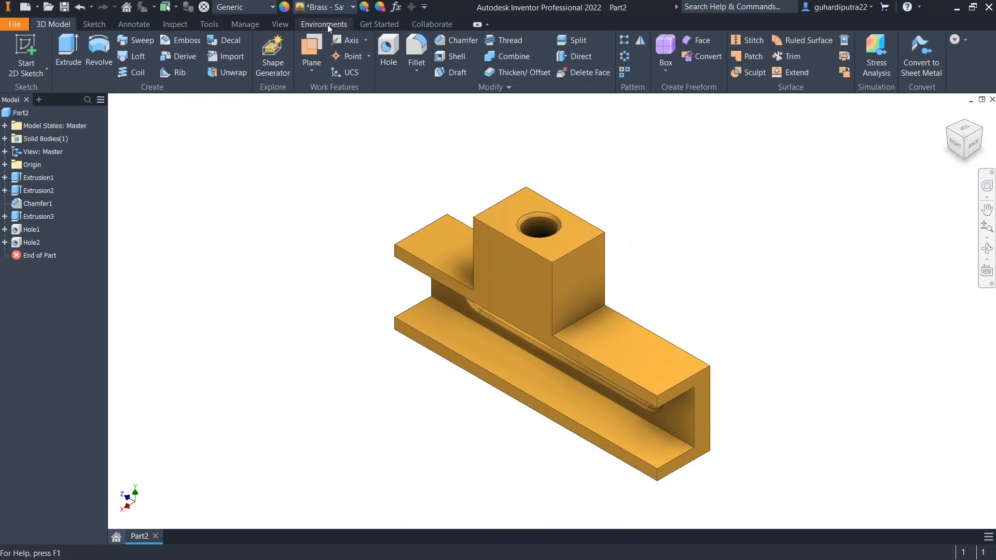
pyautogui.click(328, 23)
pyautogui.click(283, 27)
pyautogui.click(338, 41)
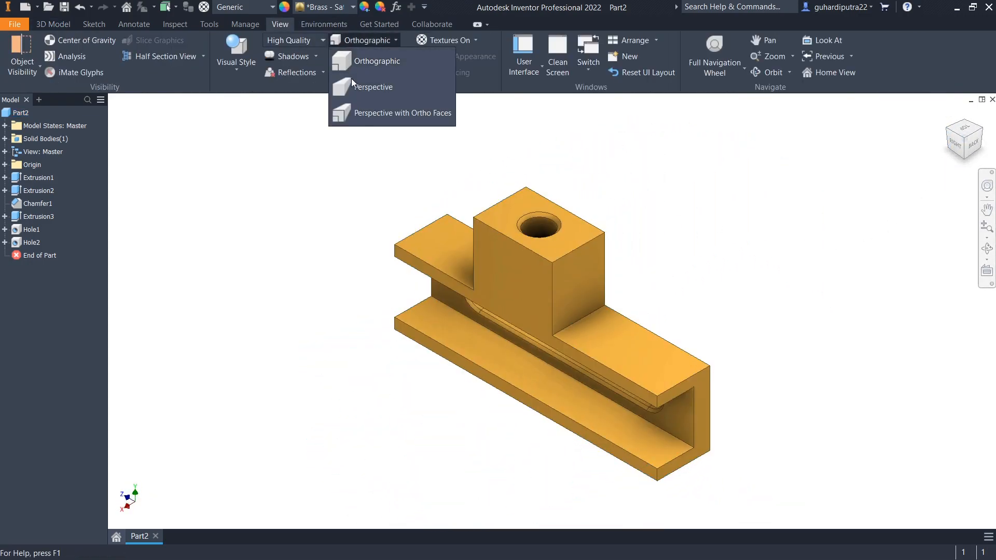
pyautogui.click(350, 77)
pyautogui.click(563, 57)
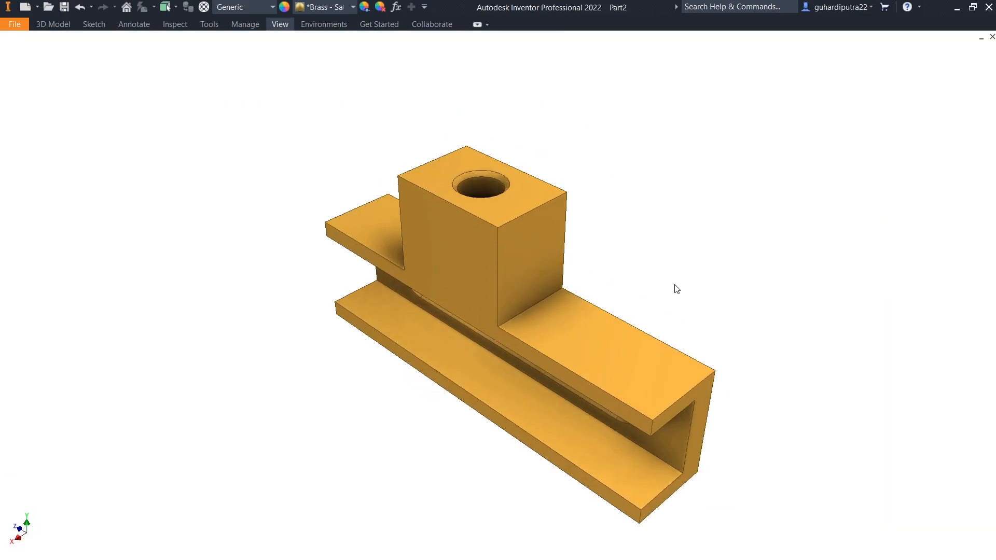
# Raise the exposure of the Default IBL lighting style slightly and save the style.
pyautogui.click(287, 27)
pyautogui.click(316, 55)
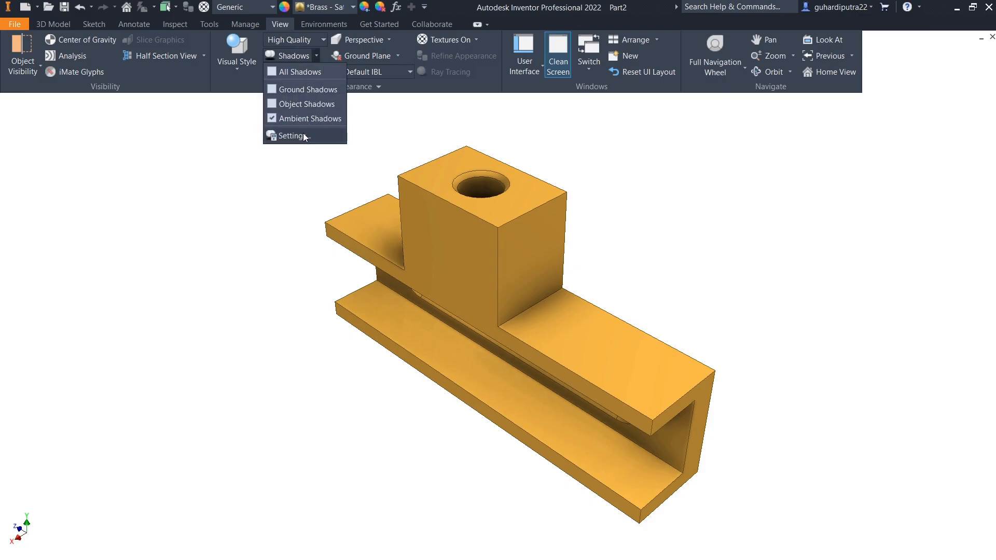
pyautogui.click(338, 136)
pyautogui.click(134, 225)
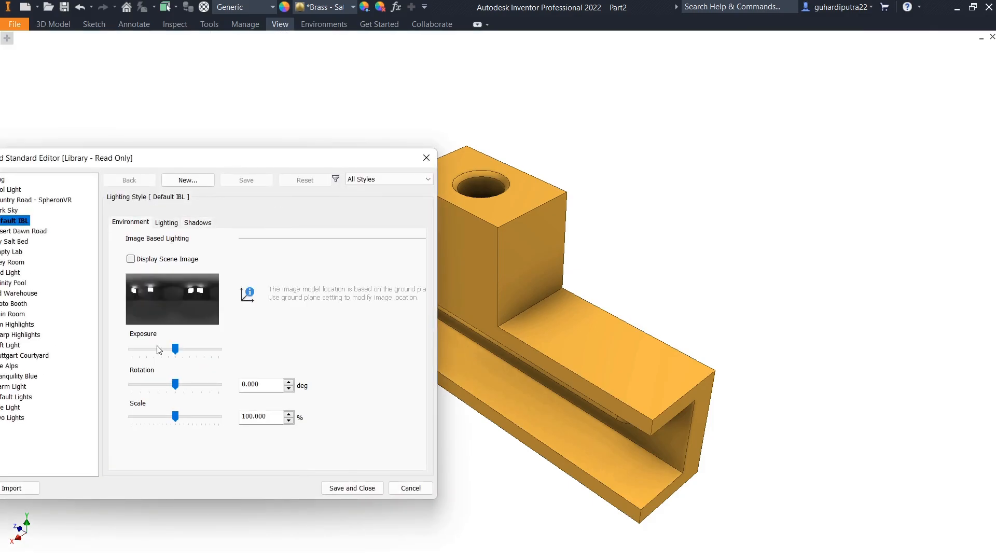
pyautogui.moveTo(176, 353); pyautogui.dragTo(183, 355)
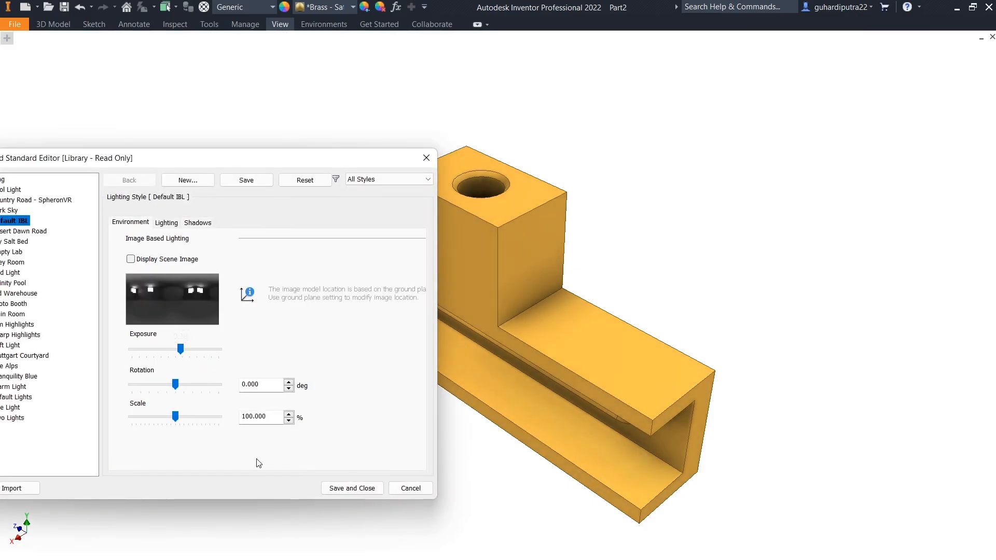
pyautogui.click(343, 488)
# Inspect the finished part's holes, block and slotted channel from several sides and return to the home view.
pyautogui.keyDown('shift'); pyautogui.moveTo(414, 476); pyautogui.dragTo(626, 308, button='middle'); pyautogui.keyUp('shift')
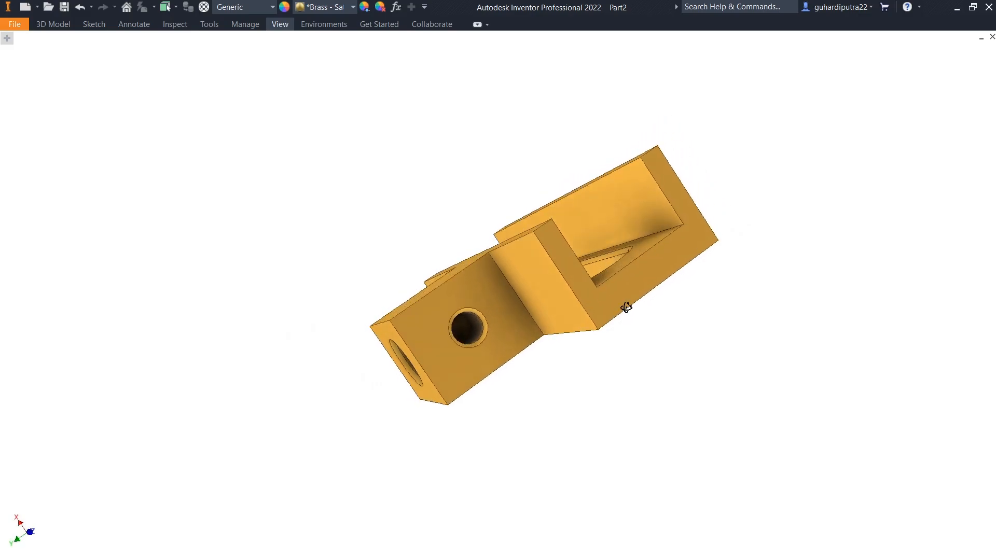
pyautogui.scroll(5, 462, 334)
pyautogui.scroll(-1, 461, 337)
pyautogui.keyDown('shift'); pyautogui.moveTo(451, 364); pyautogui.dragTo(795, 340, button='middle'); pyautogui.keyUp('shift')
pyautogui.scroll(-2, 552, 318)
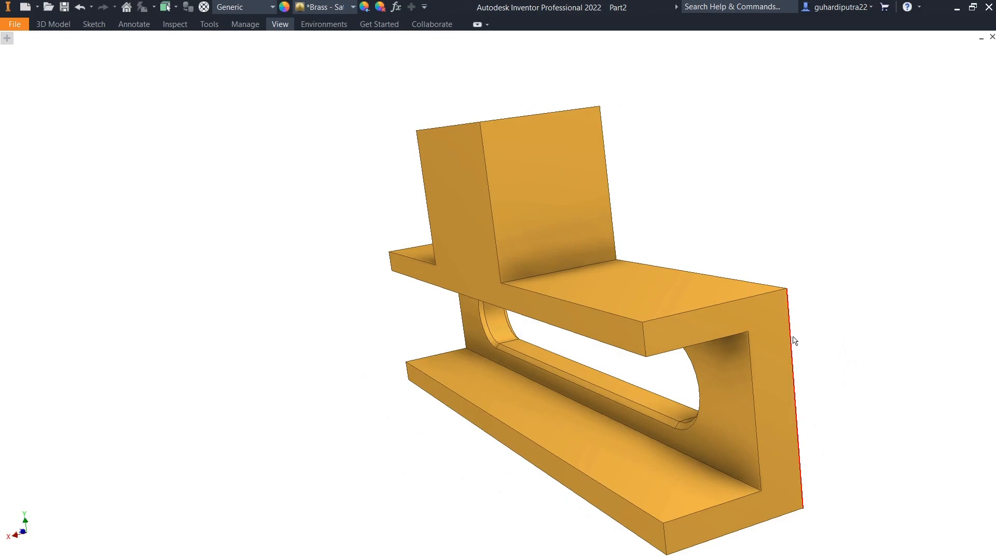
pyautogui.press('F6')
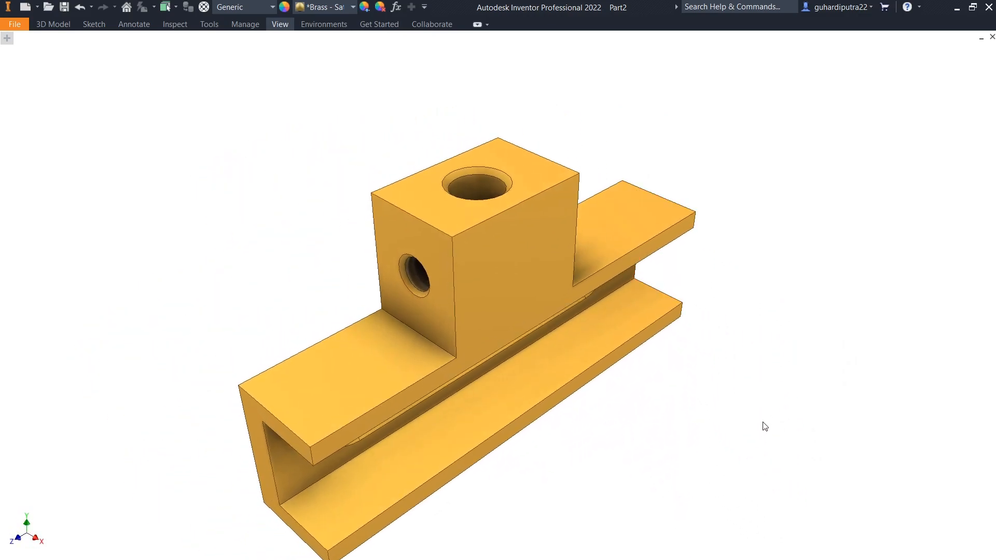